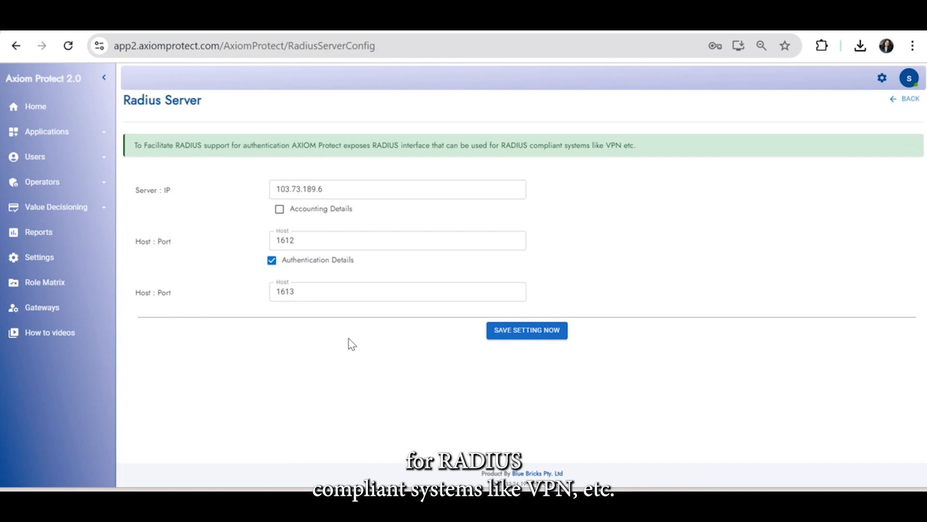
# Save the Radius Server settings and return to the settings overview.
pyautogui.click(526, 338)
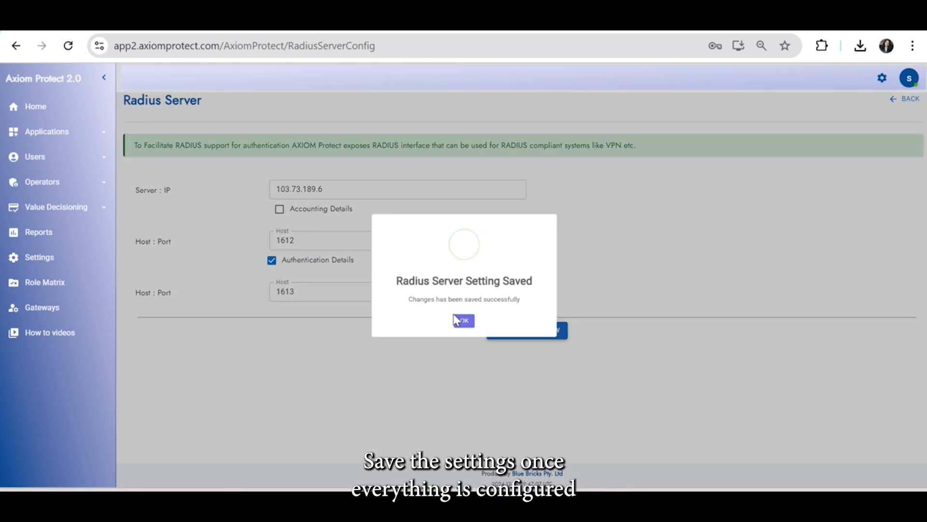
pyautogui.click(466, 338)
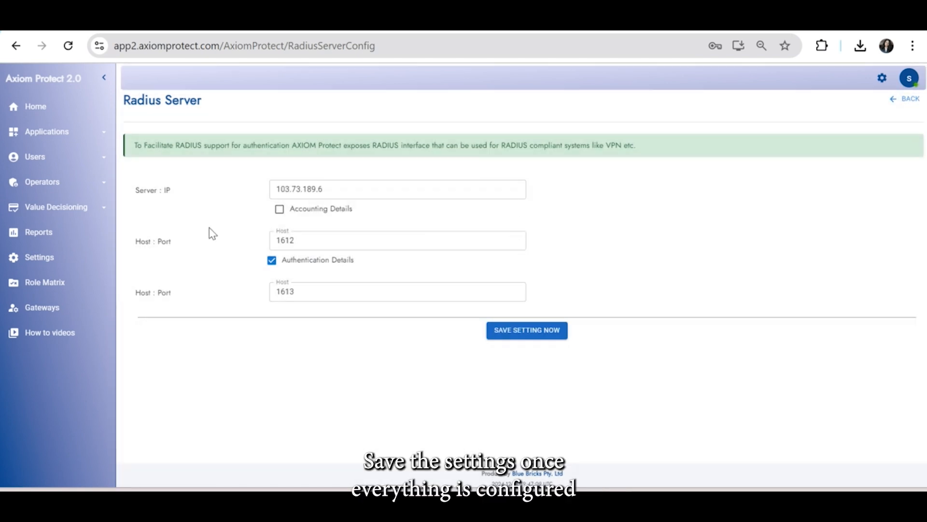
pyautogui.click(903, 100)
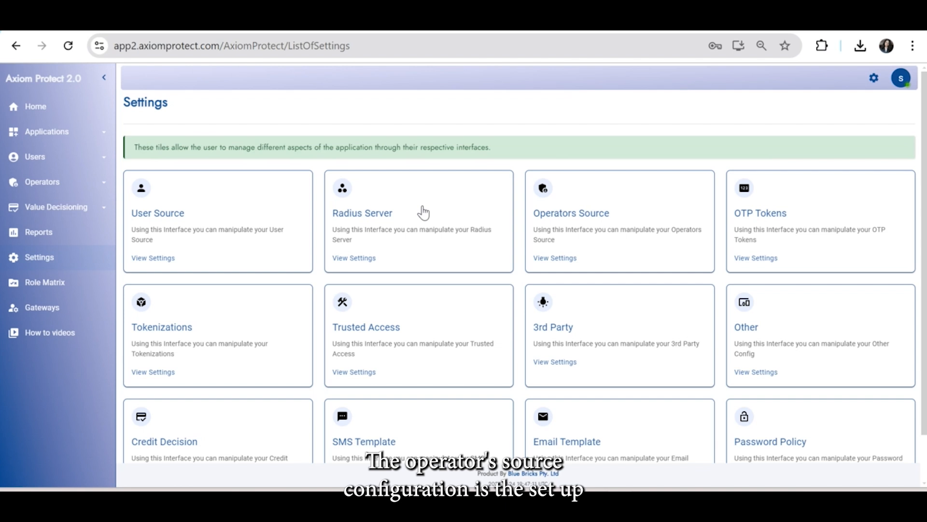
# Open the Operators Source settings and review the available database type, SSL and authentication options.
pyautogui.click(562, 258)
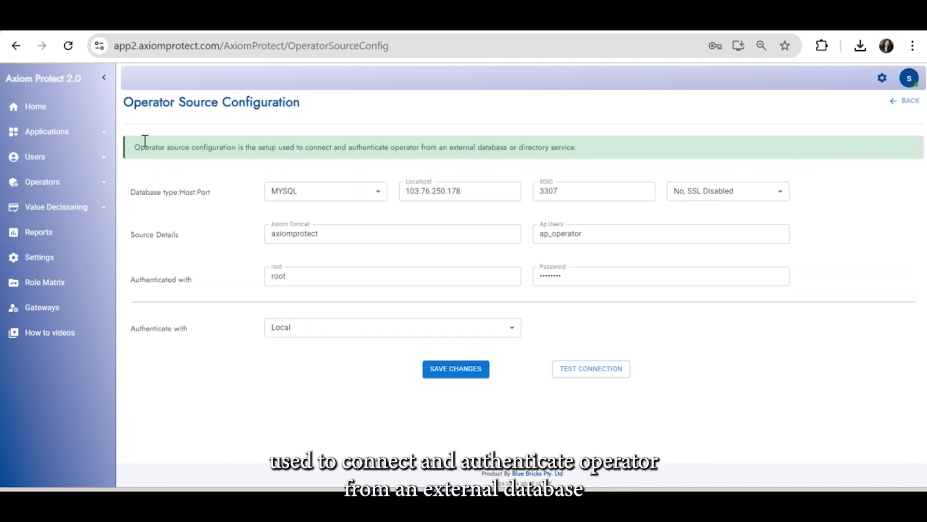
pyautogui.click(378, 195)
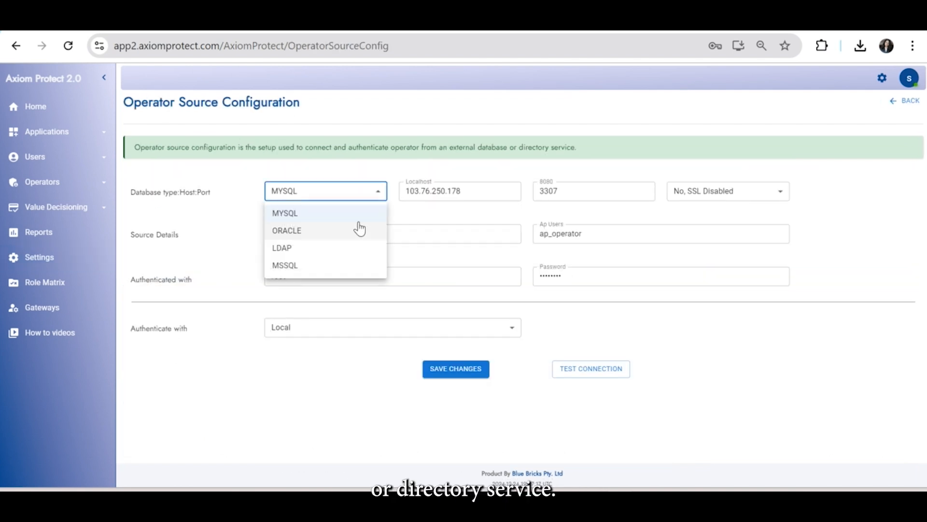
pyautogui.click(713, 190)
pyautogui.click(715, 192)
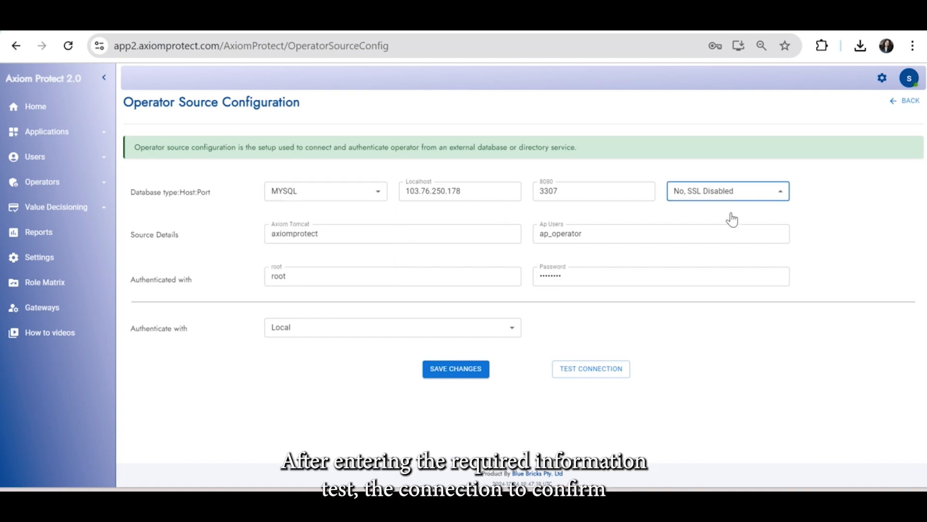
pyautogui.click(500, 308)
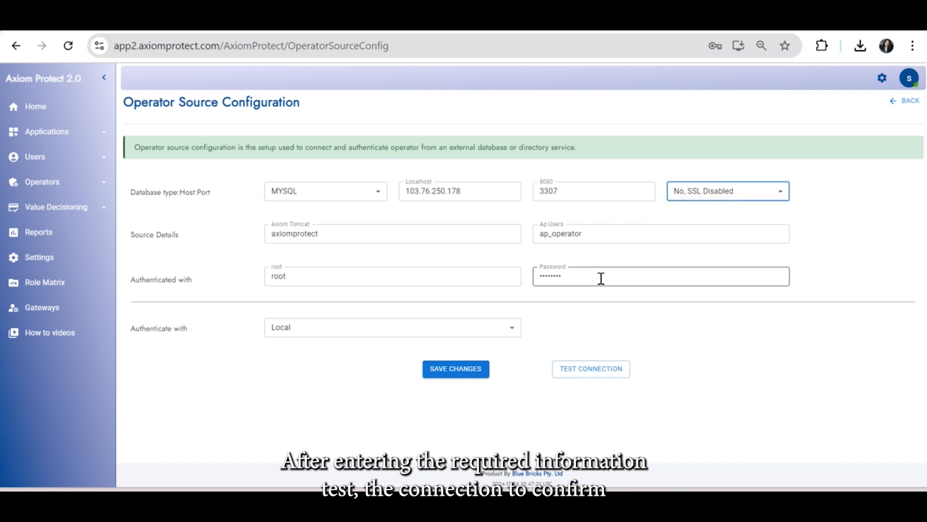
pyautogui.click(307, 332)
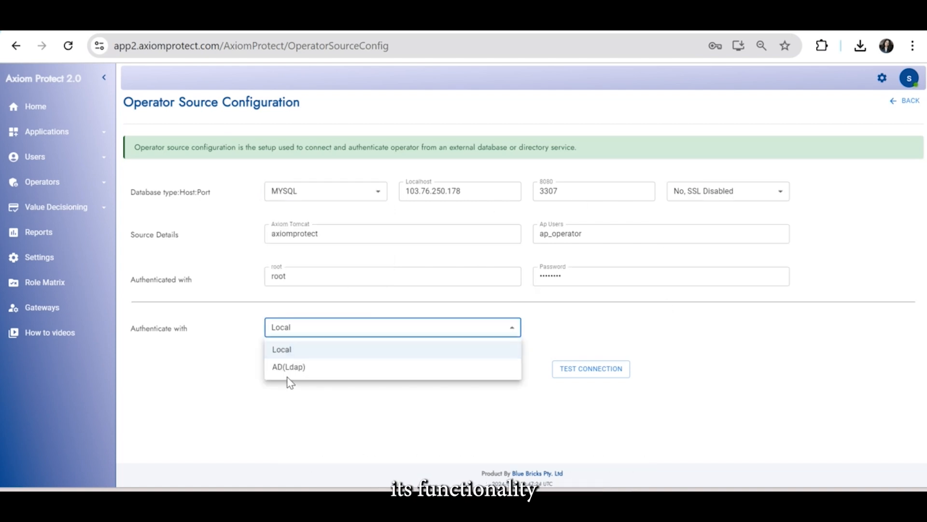
# Test the operator source connection and save the operator source configuration.
pyautogui.click(593, 376)
pyautogui.click(592, 375)
pyautogui.click(464, 335)
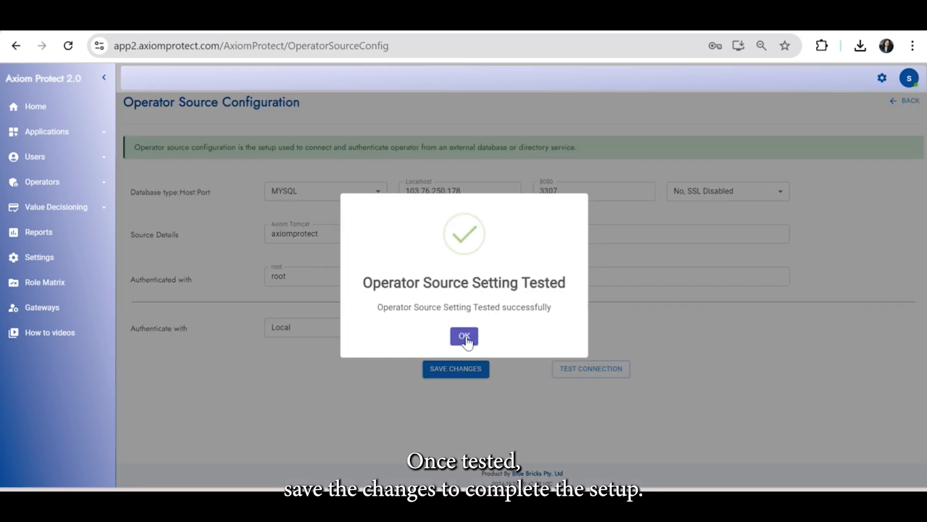
pyautogui.click(455, 368)
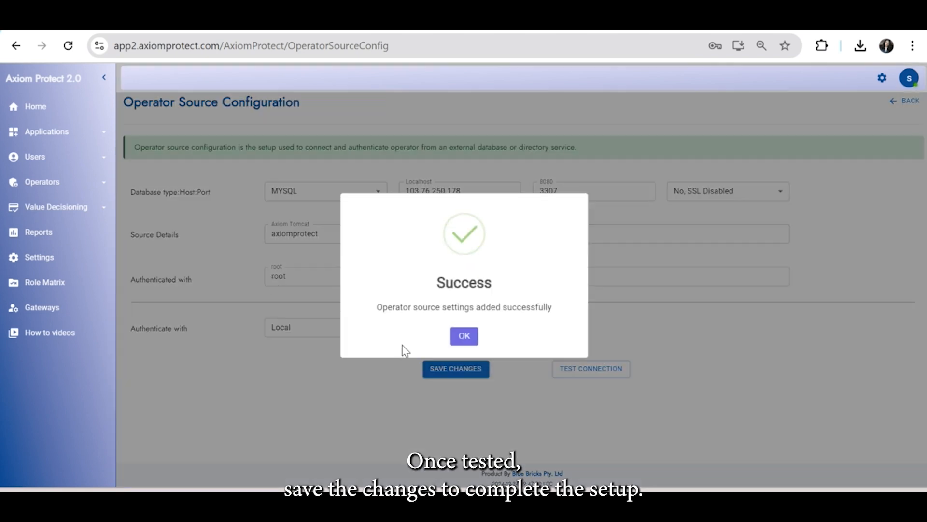
pyautogui.click(464, 336)
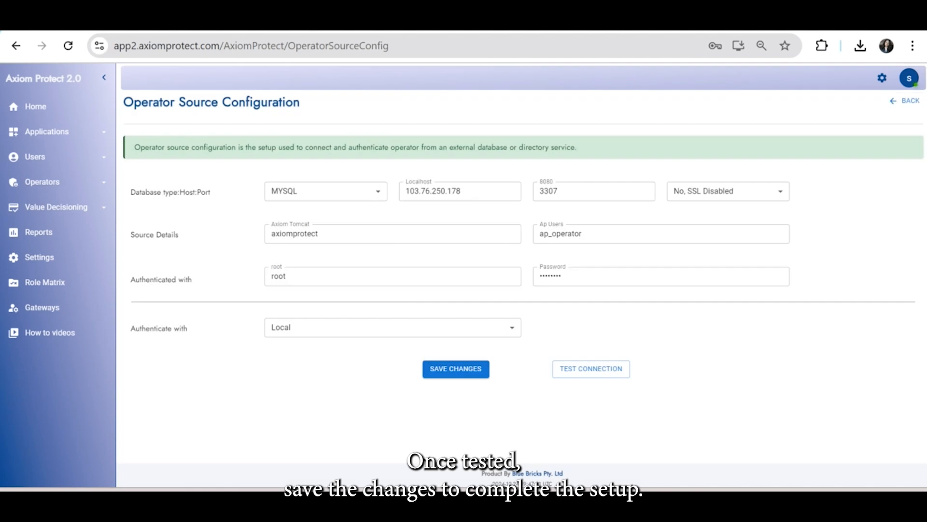
# Open the OTP Tokens settings and review the options for OTP length and OAUTH algorithm.
pyautogui.click(39, 255)
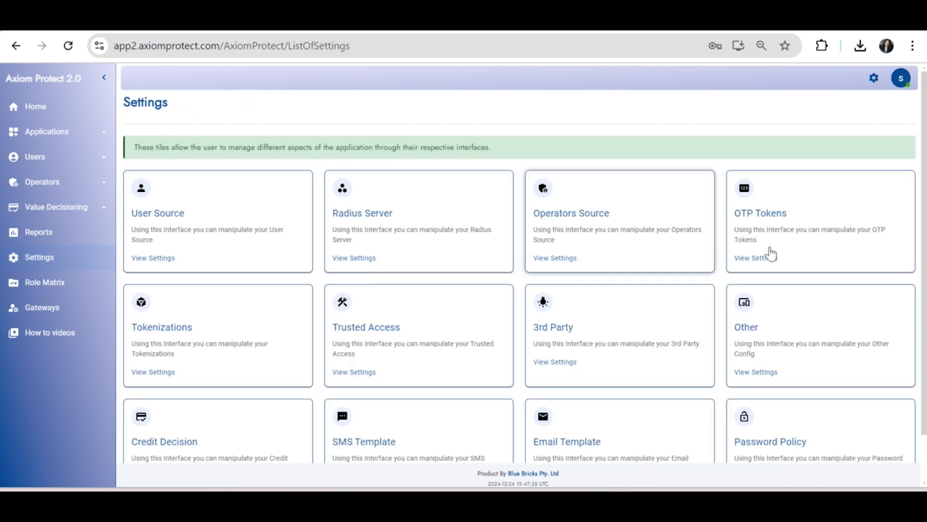
pyautogui.click(770, 261)
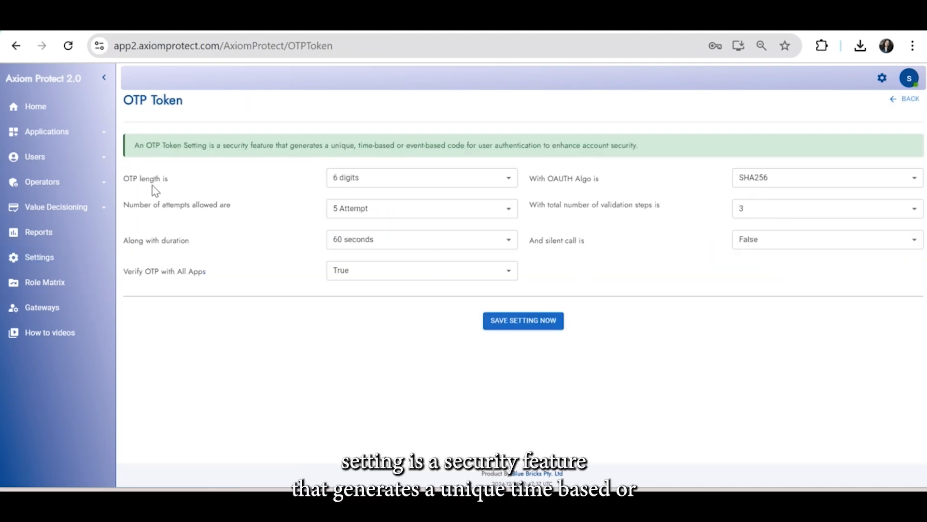
pyautogui.click(479, 181)
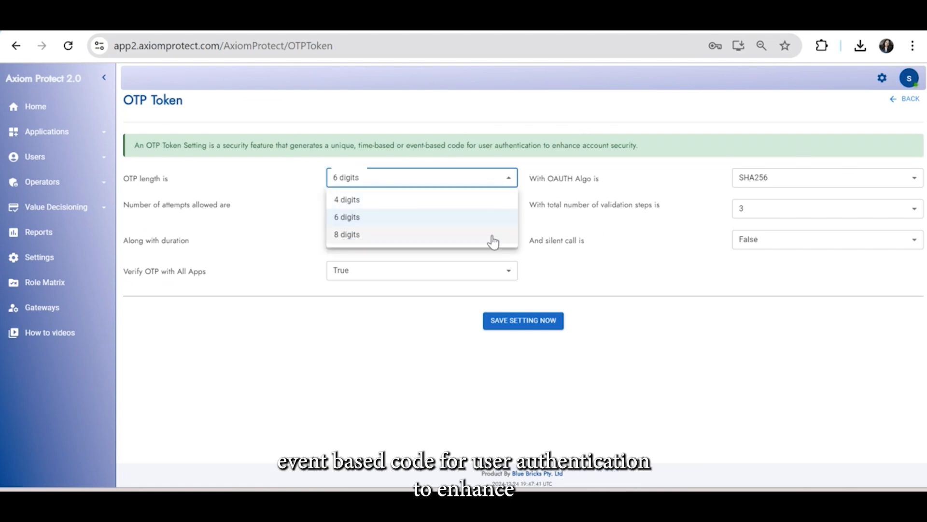
pyautogui.click(787, 181)
pyautogui.click(820, 179)
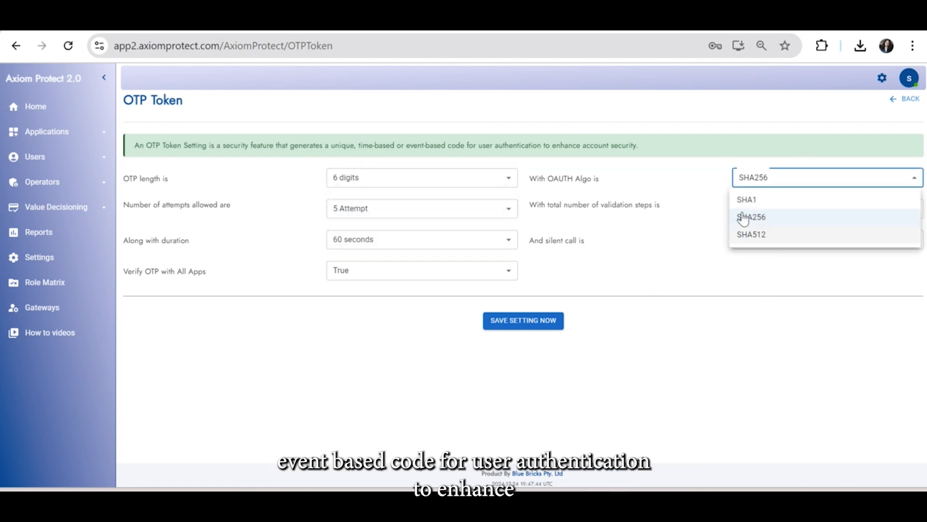
pyautogui.click(581, 280)
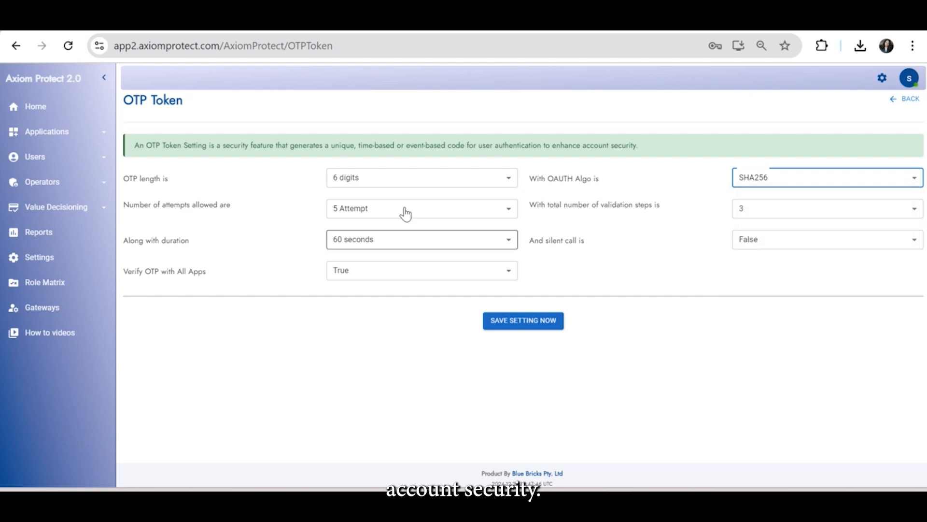
# Review the OTP options for allowed attempts, validation steps, duration, silent call and verification with all apps.
pyautogui.click(401, 209)
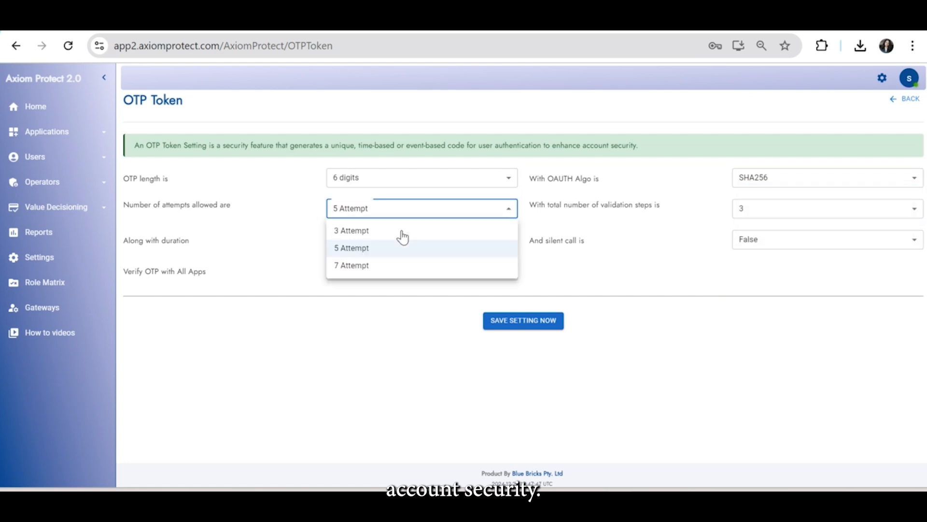
pyautogui.click(628, 276)
pyautogui.click(803, 209)
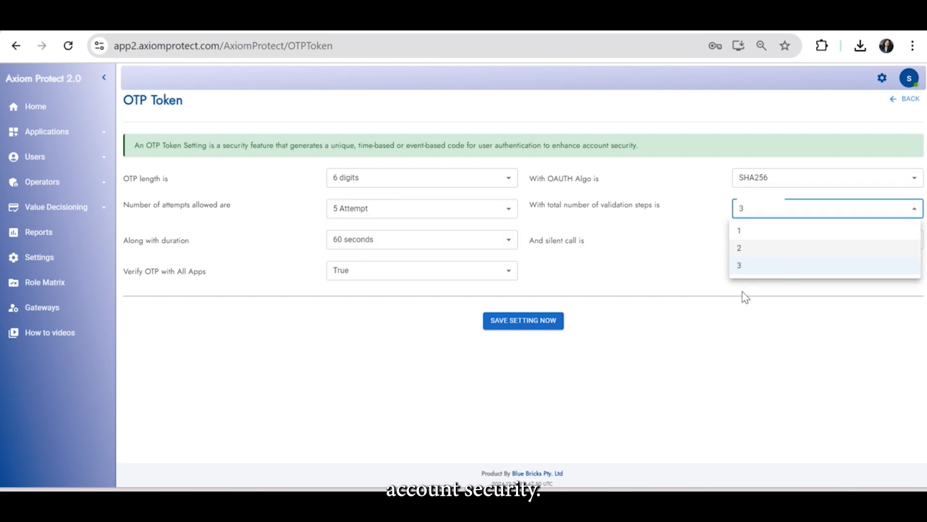
pyautogui.click(431, 242)
pyautogui.click(430, 242)
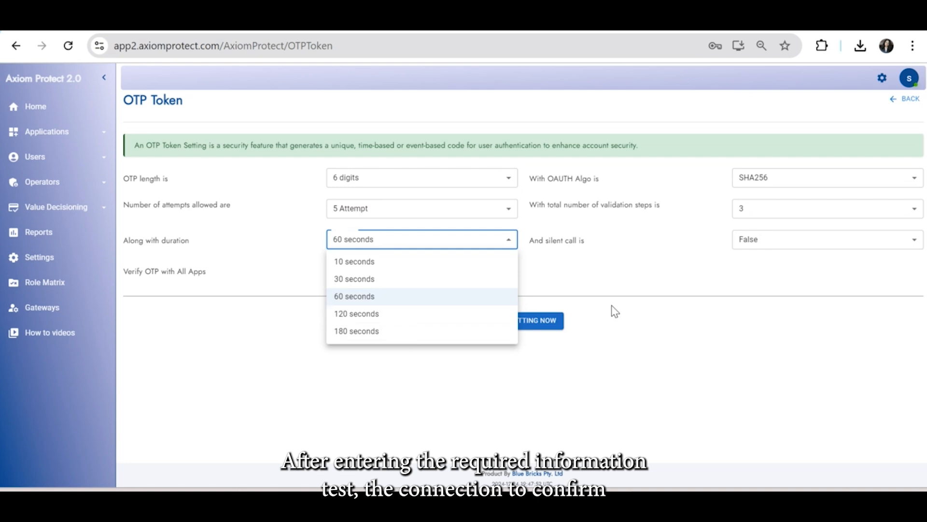
pyautogui.click(786, 242)
pyautogui.click(786, 242)
pyautogui.click(739, 343)
pyautogui.click(462, 274)
pyautogui.click(545, 356)
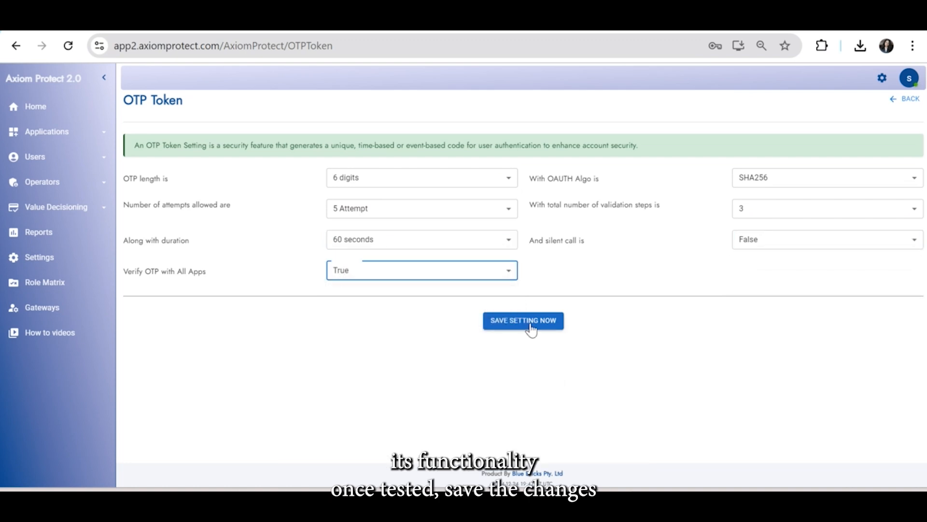
# Save the OTP token settings and return to the settings overview.
pyautogui.click(531, 328)
pyautogui.click(464, 320)
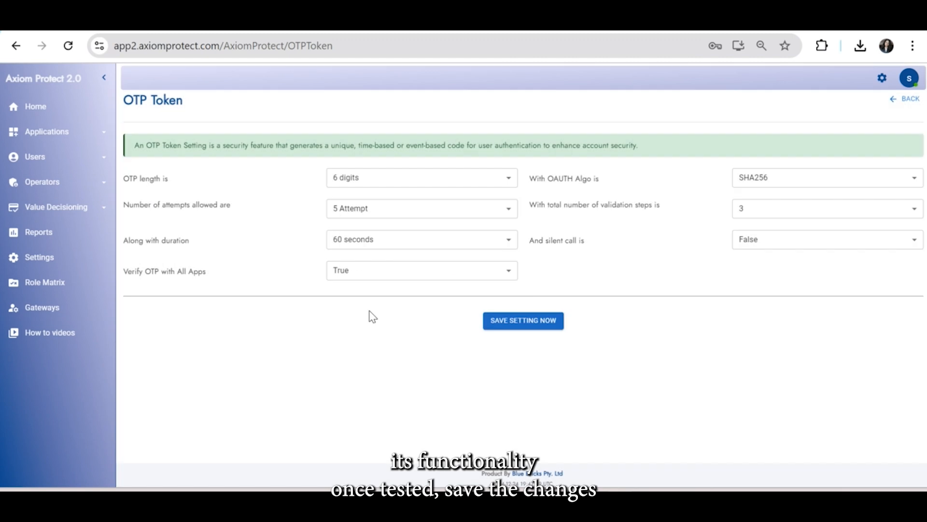
pyautogui.click(888, 105)
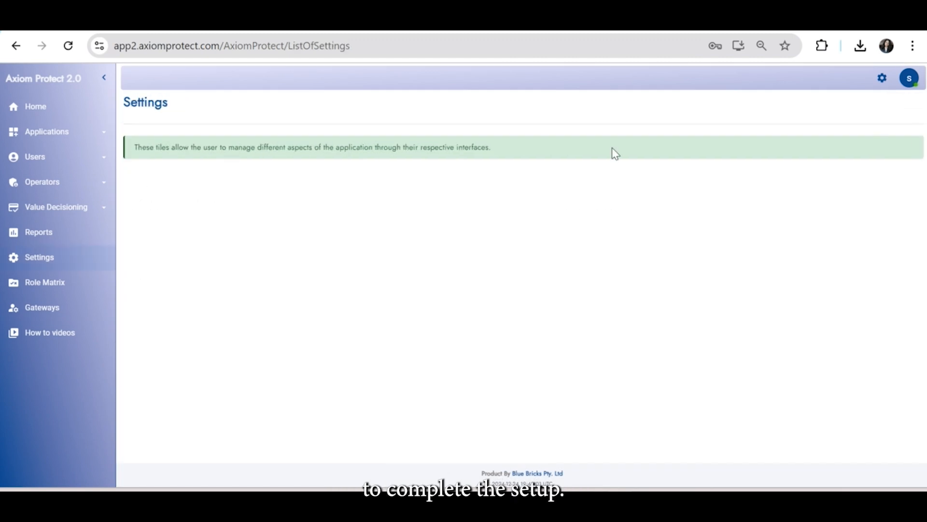
# Open the Tokenizations settings and inspect the XPAY client's status options, Axiom certificate and merchant list.
pyautogui.click(151, 373)
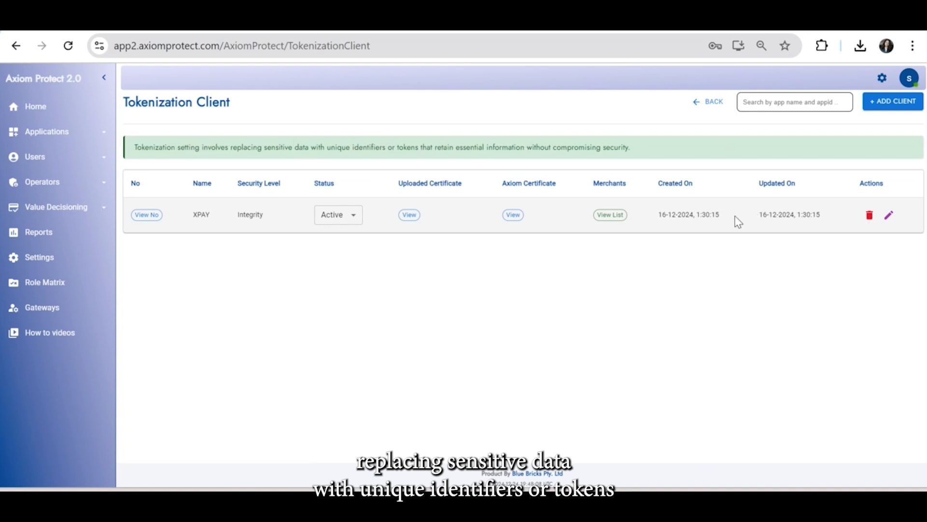
pyautogui.click(358, 220)
pyautogui.click(412, 218)
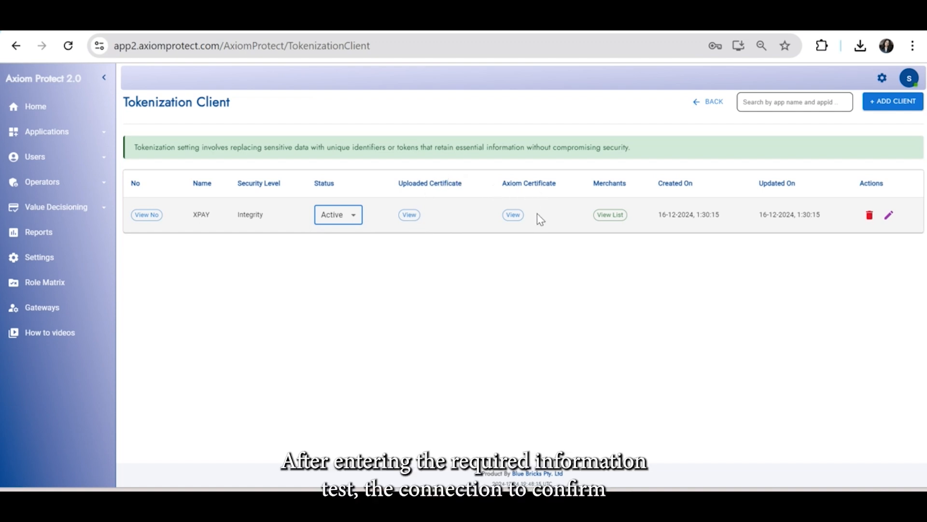
pyautogui.click(514, 216)
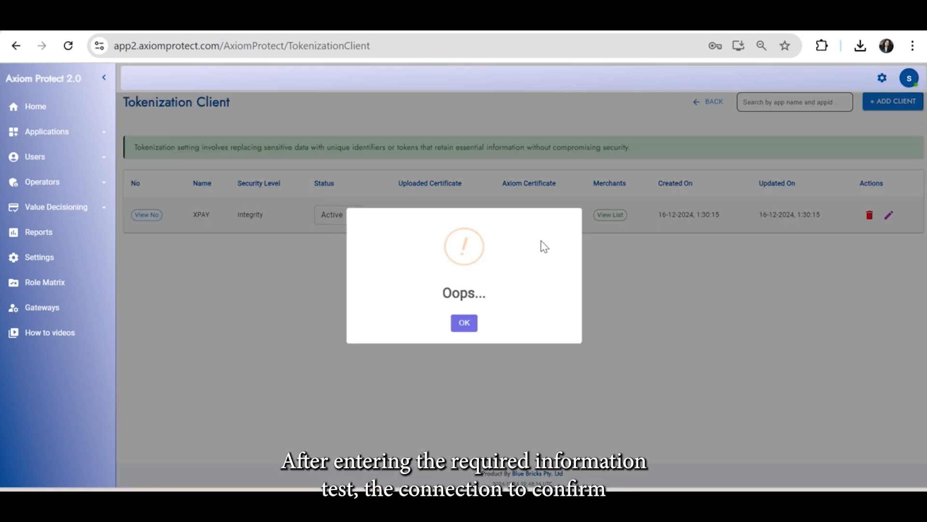
pyautogui.click(465, 327)
pyautogui.click(603, 218)
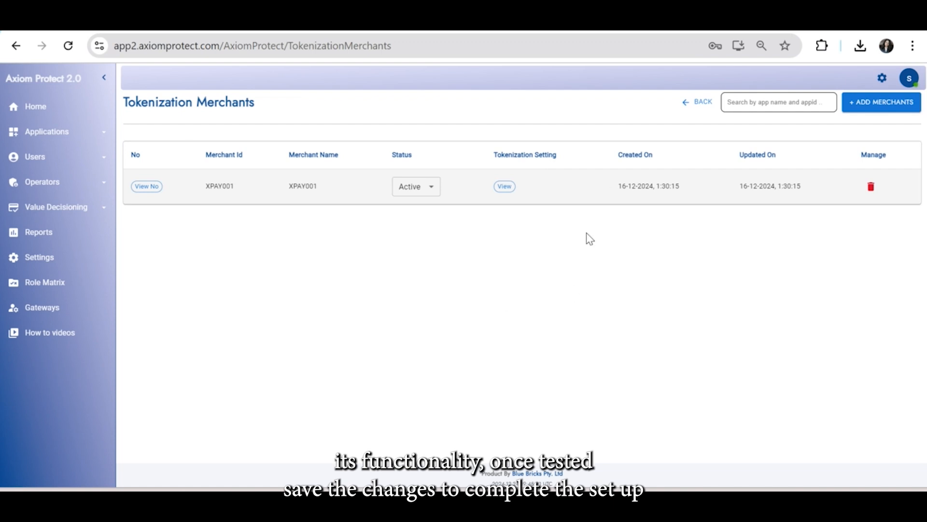
# Open the Trusted Access settings and set the token expiry time to 60 minutes.
pyautogui.click(677, 104)
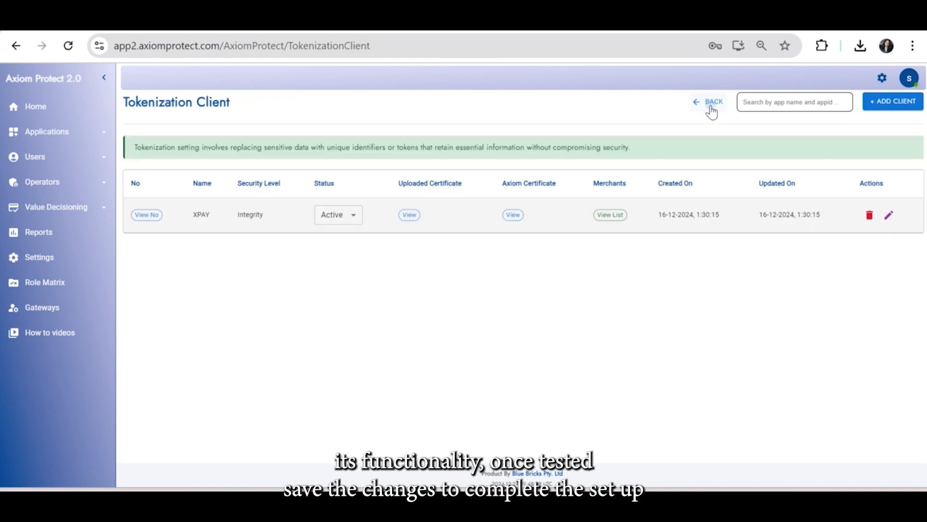
pyautogui.click(708, 106)
pyautogui.scroll(-2, 500, 360)
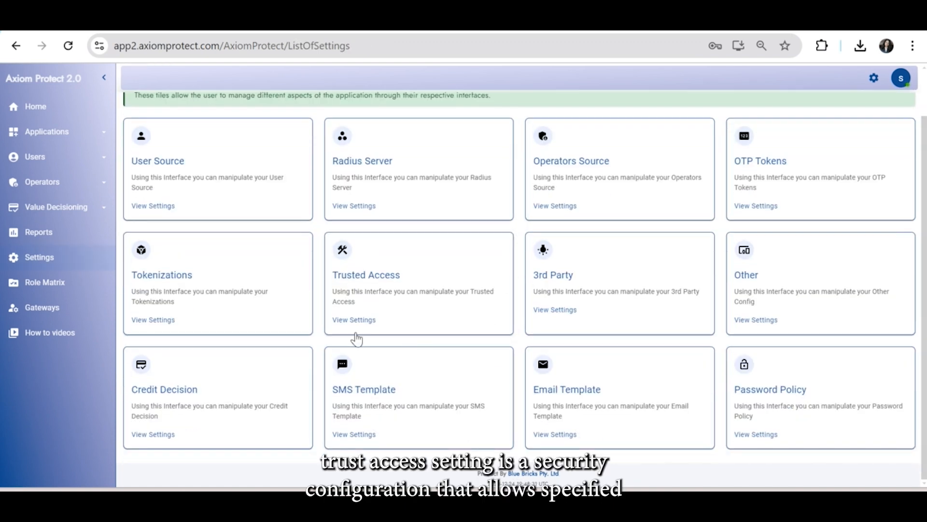
pyautogui.click(354, 322)
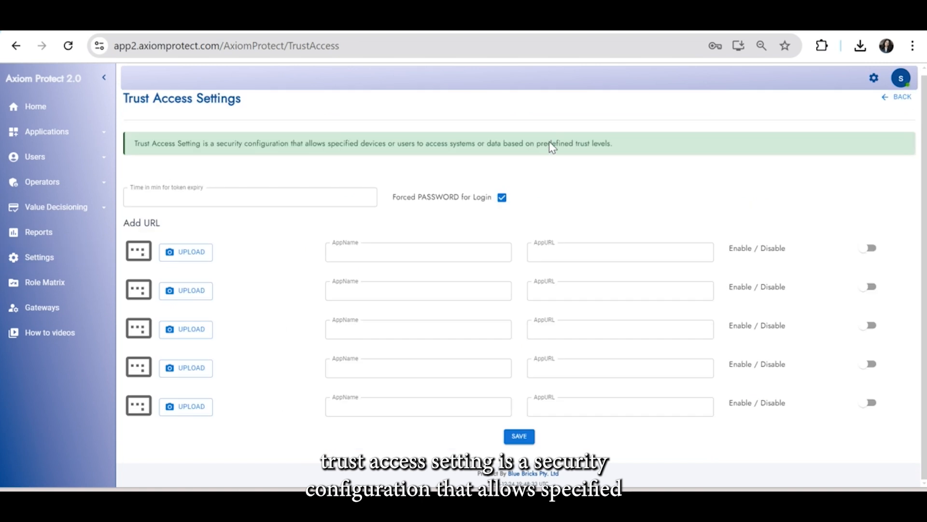
pyautogui.click(225, 198)
pyautogui.write('60')
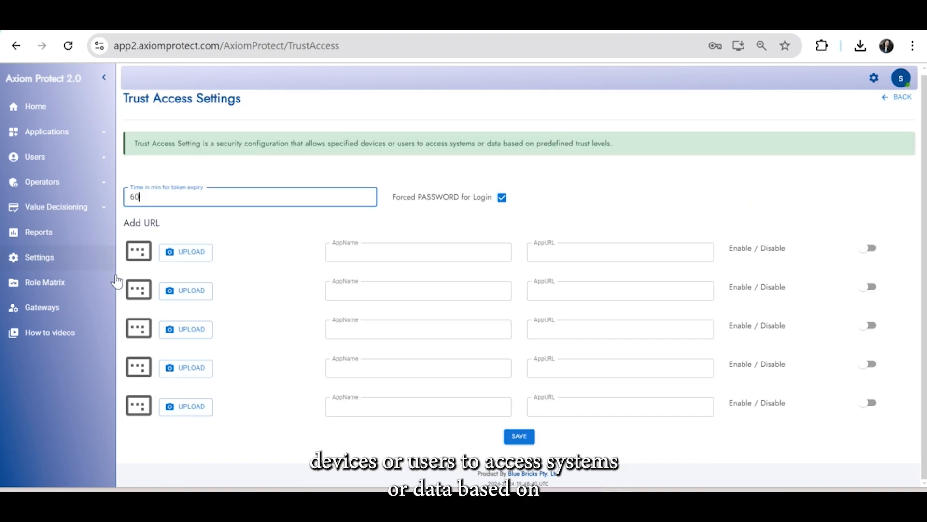
pyautogui.click(175, 254)
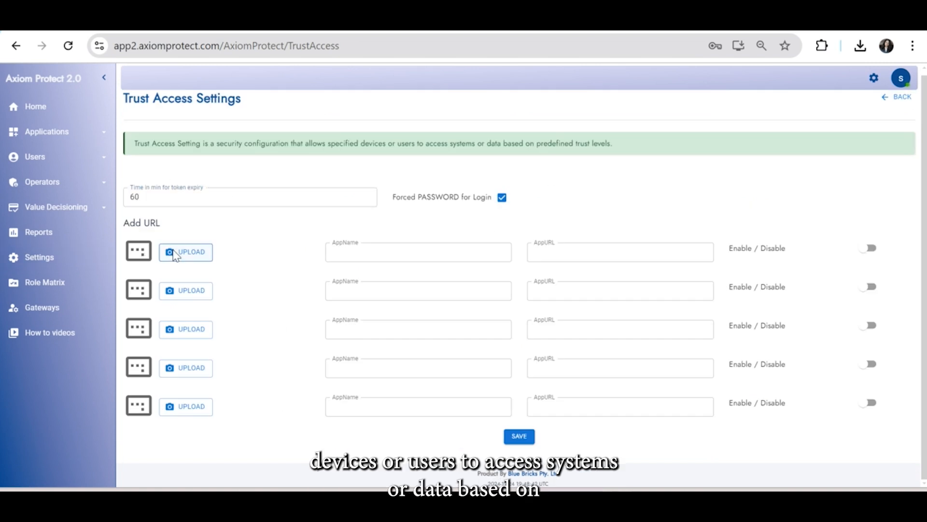
pyautogui.click(367, 251)
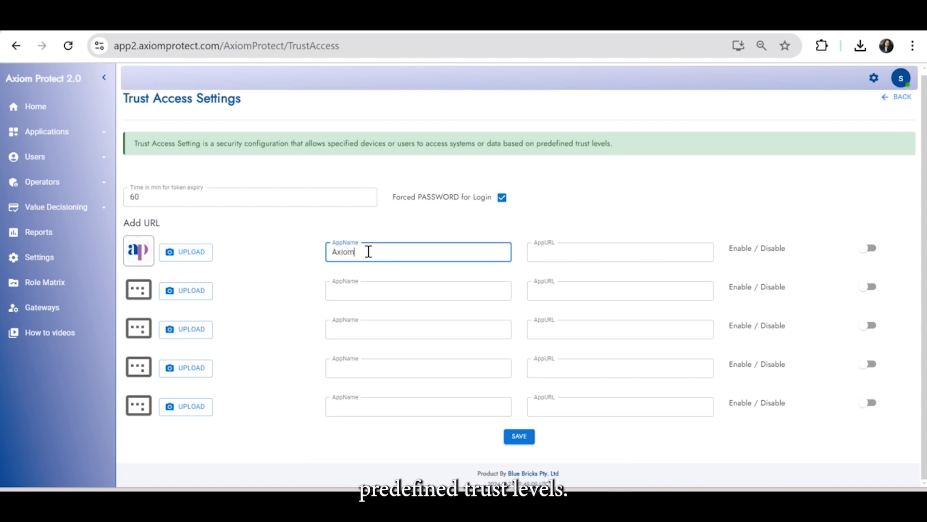
pyautogui.click(543, 251)
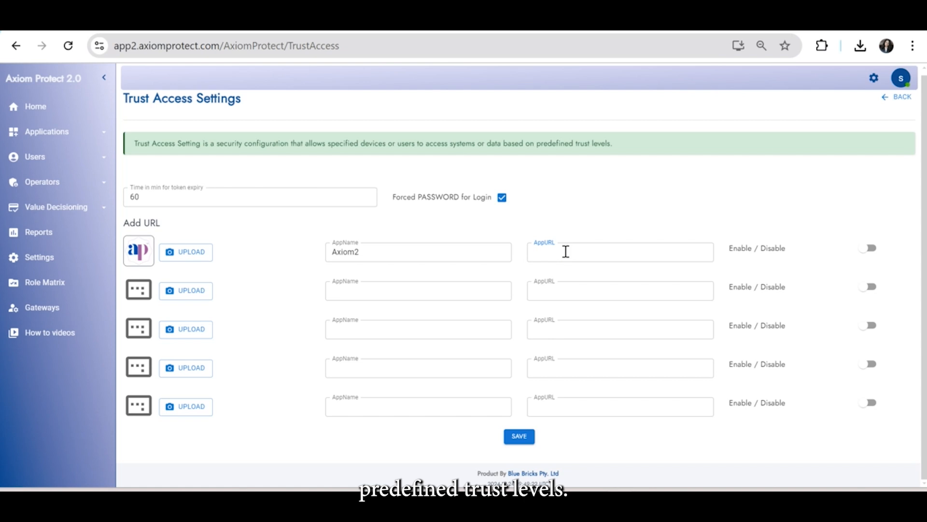
pyautogui.click(565, 252)
pyautogui.write('https://app2.axiomprotect.com/AxiomProtect/')
pyautogui.click(870, 250)
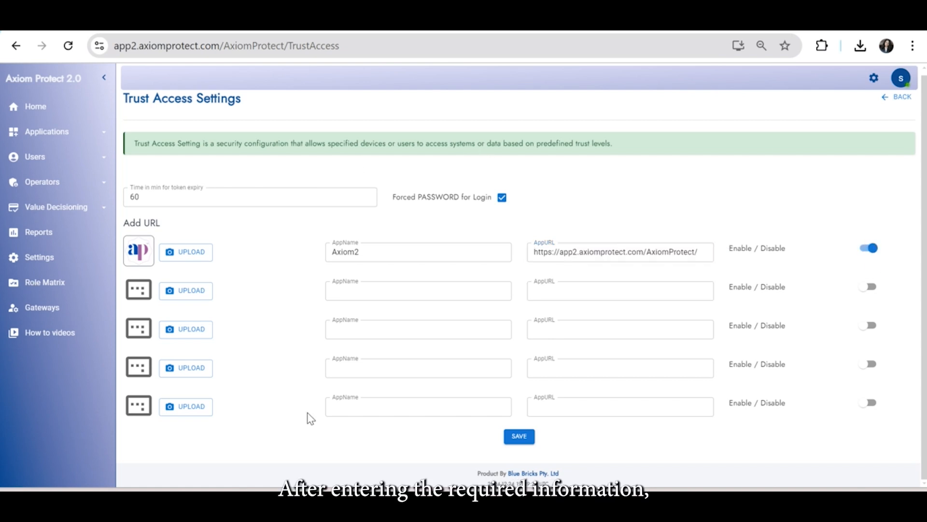
pyautogui.click(519, 437)
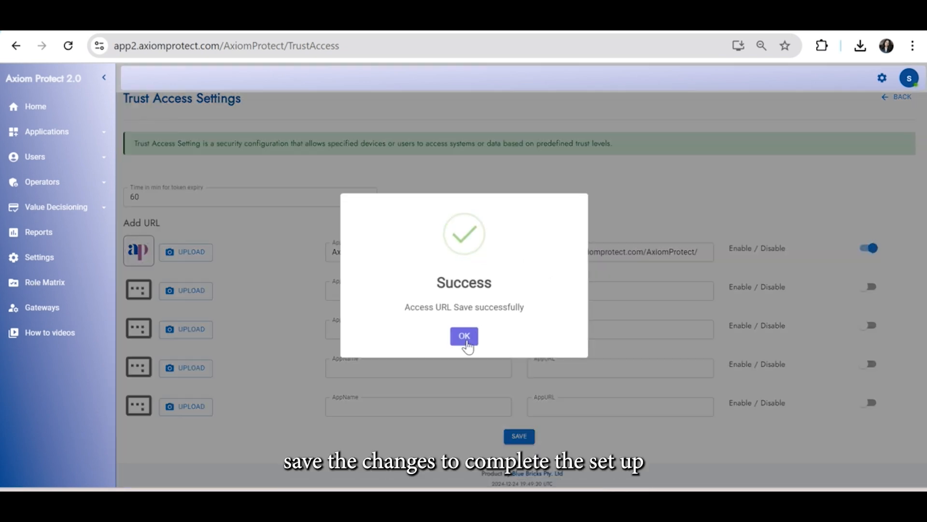
# Open the 3rd Party settings, view the blank form for adding a third-party API and close it without saving.
pyautogui.click(463, 334)
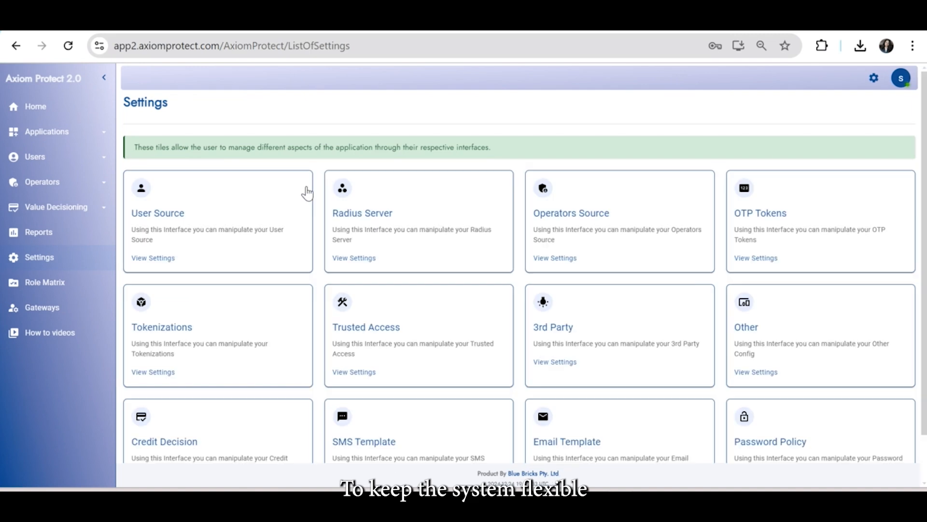
pyautogui.scroll(-1, 380, 359)
pyautogui.click(570, 315)
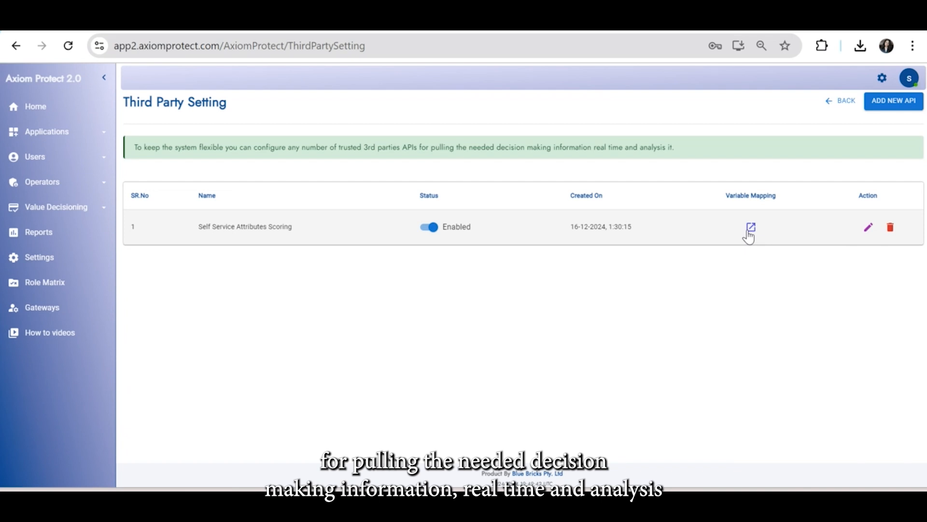
pyautogui.click(891, 102)
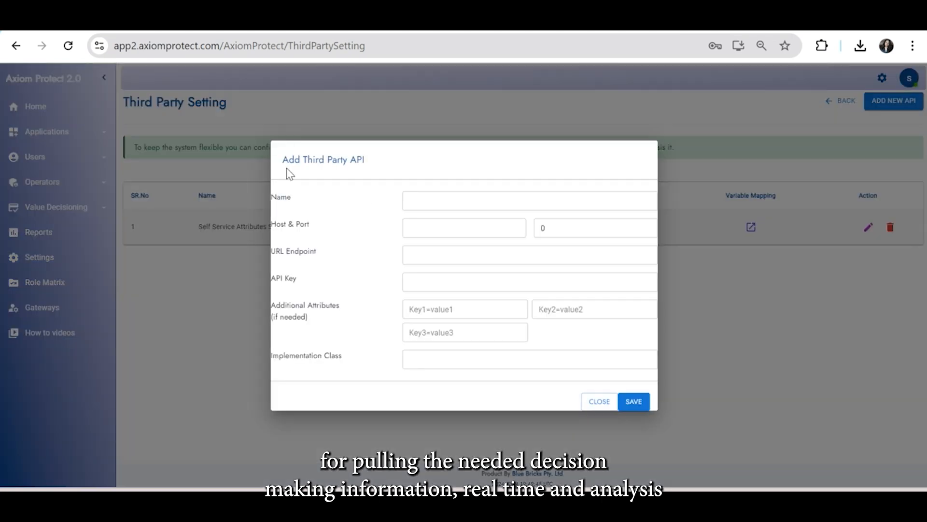
pyautogui.click(601, 404)
# Open the Self Service Attributes Scoring API for editing and save its configuration.
pyautogui.click(867, 227)
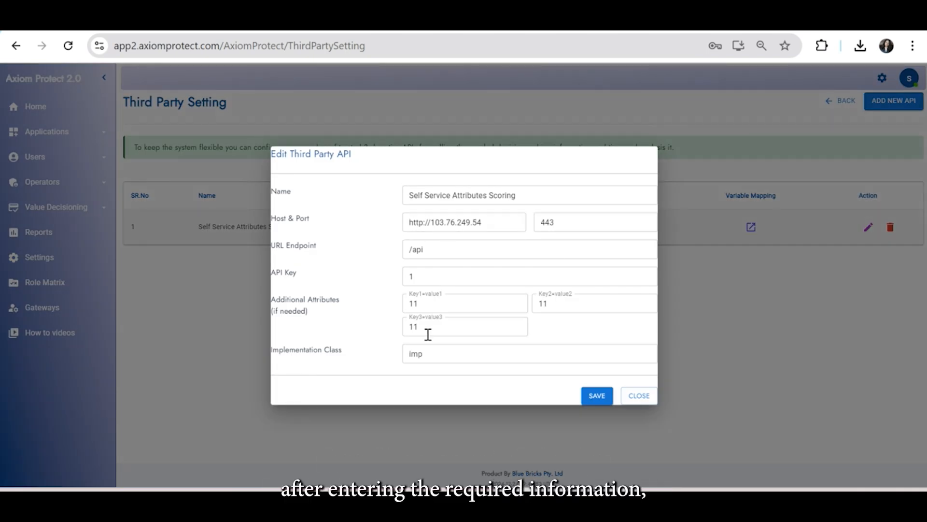
pyautogui.click(598, 392)
pyautogui.click(464, 337)
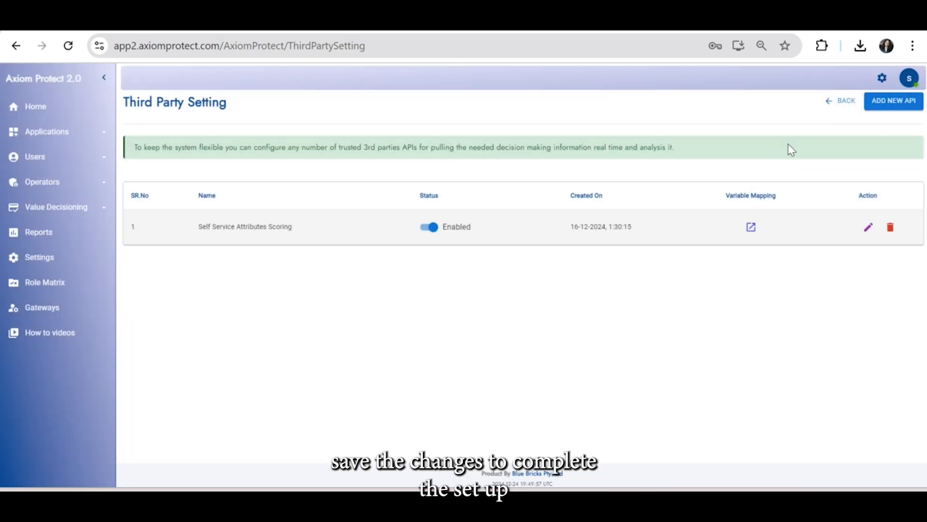
# Open the Other Config settings and review the Vconnect, IDVerify Now and SSO configurations.
pyautogui.click(831, 110)
pyautogui.scroll(-1, 724, 338)
pyautogui.click(754, 320)
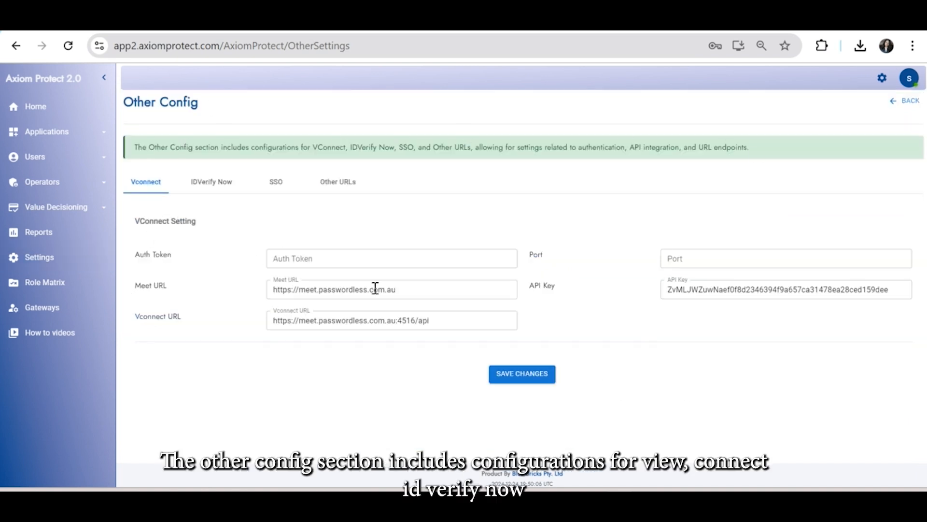
pyautogui.click(211, 182)
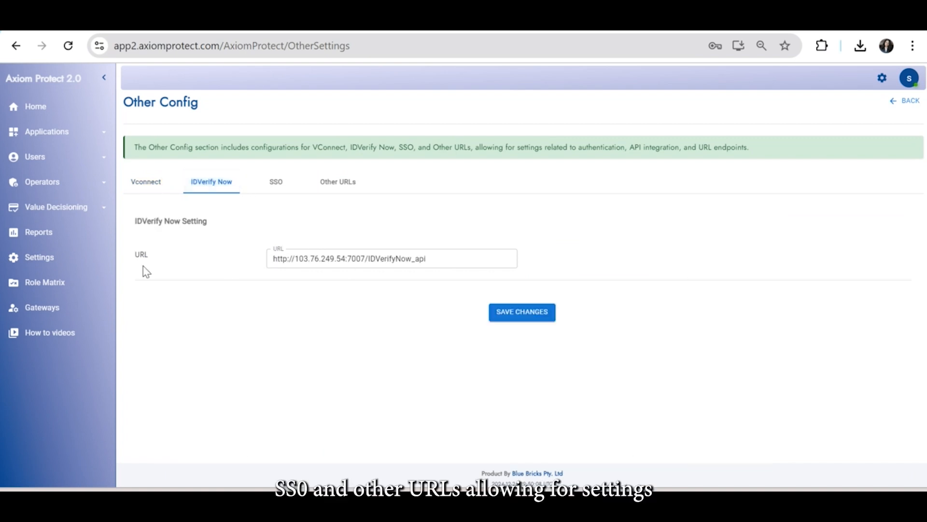
pyautogui.click(292, 189)
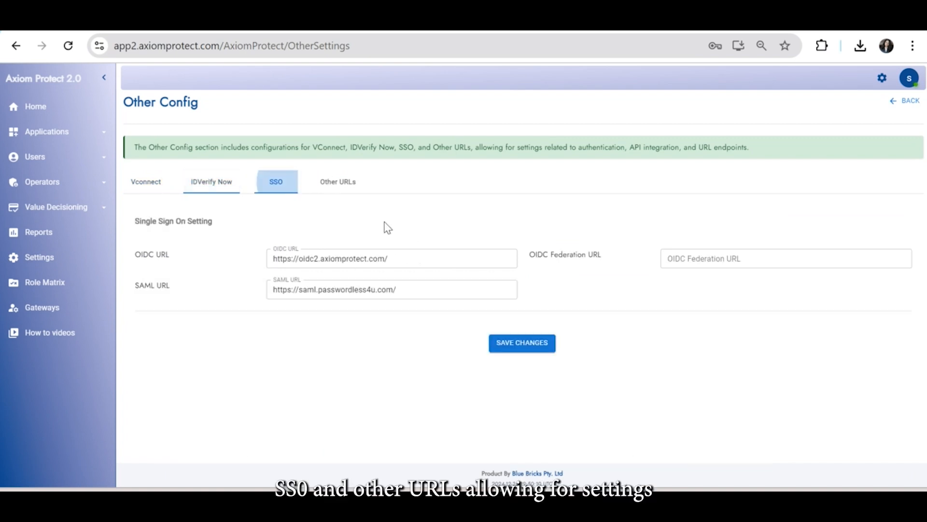
# Save the Other URLs configuration and return to the settings overview.
pyautogui.click(337, 189)
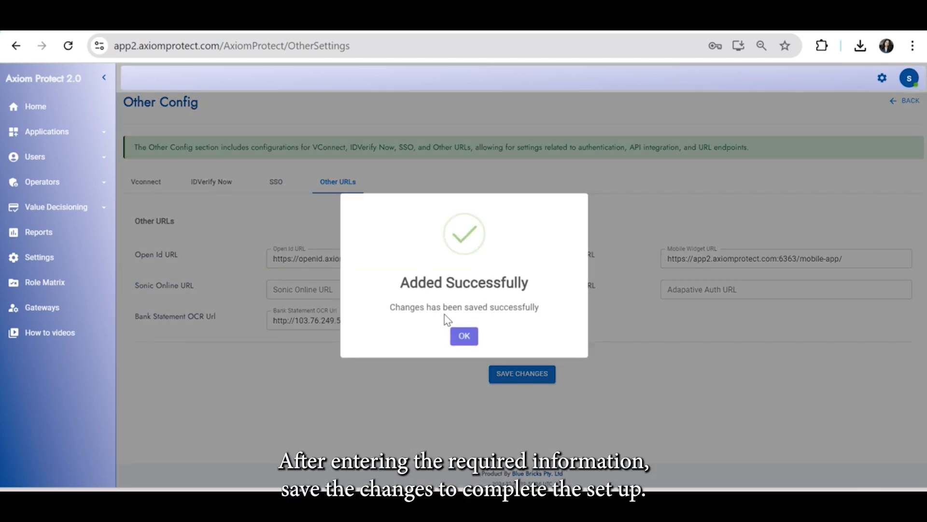
pyautogui.click(461, 334)
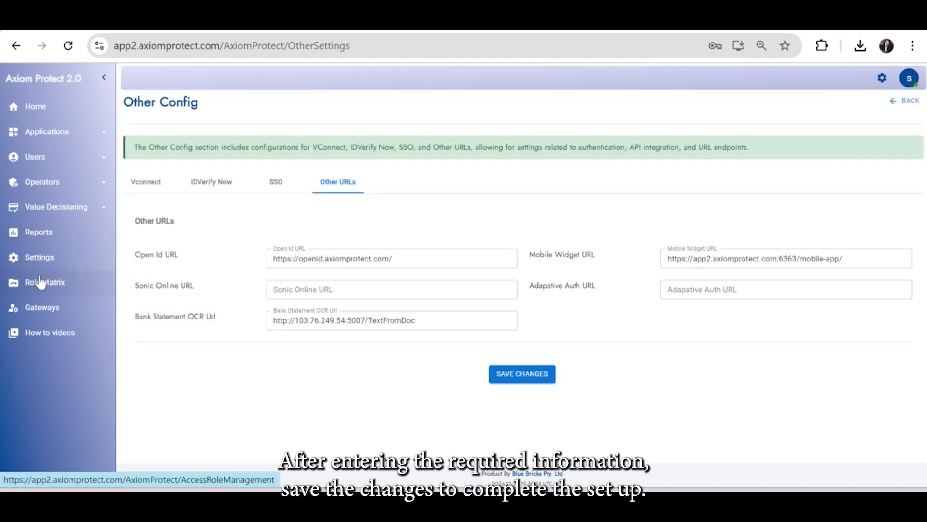
pyautogui.click(39, 257)
# Open the Credit Decision settings, review the Postal Code and OCR settings and inspect the OCR status options.
pyautogui.scroll(-1, 603, 367)
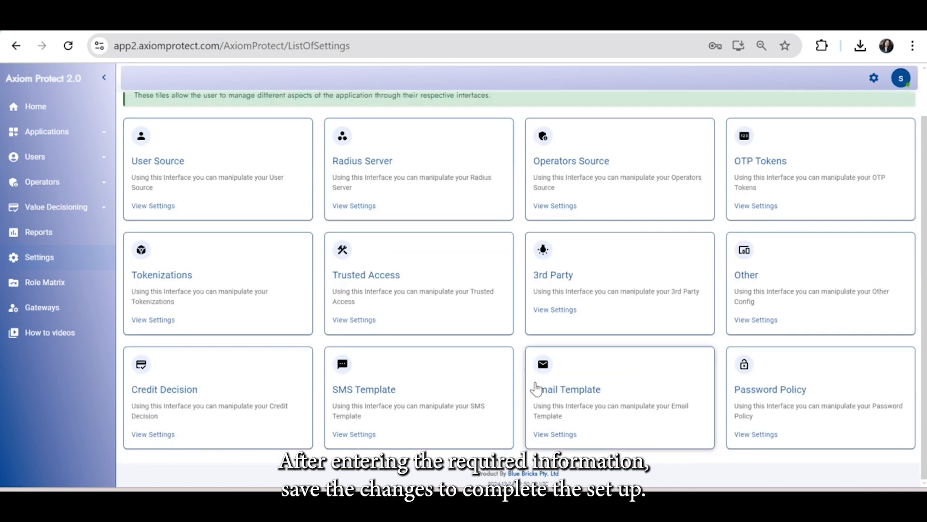
pyautogui.click(152, 434)
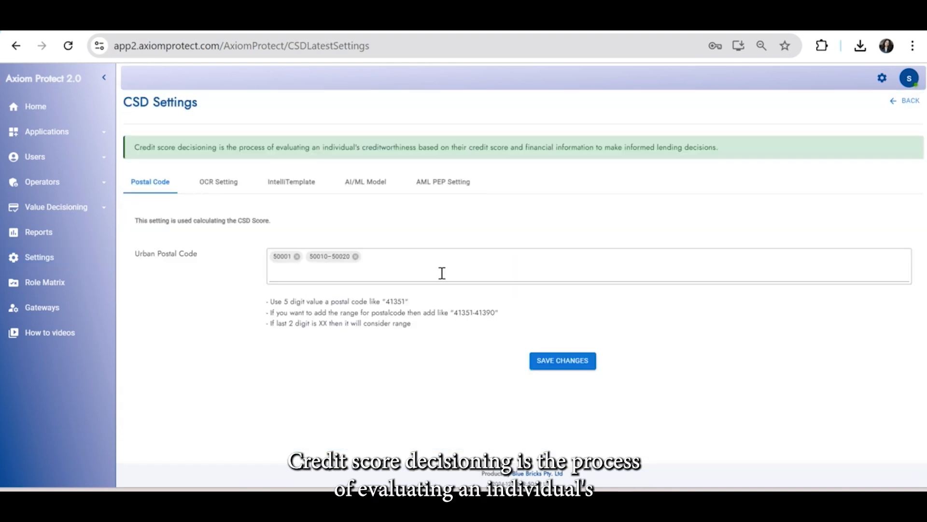
pyautogui.click(223, 184)
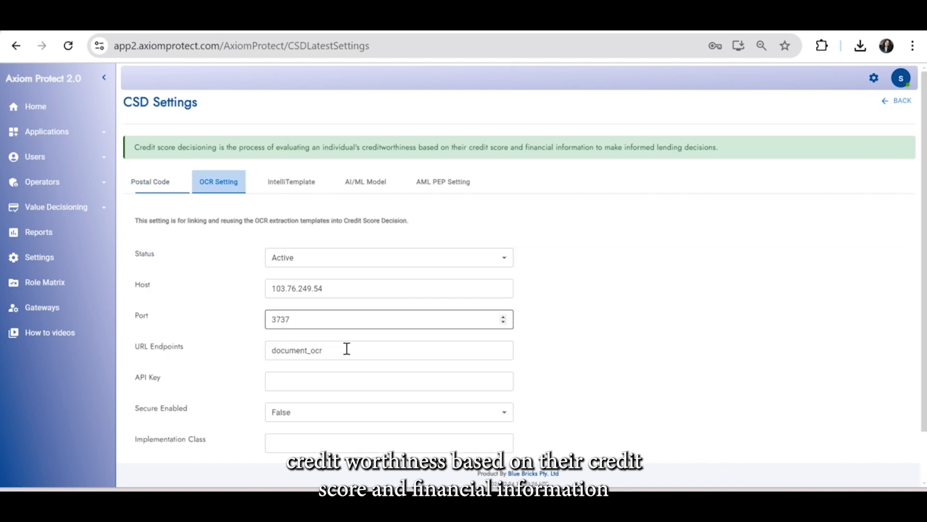
pyautogui.click(402, 265)
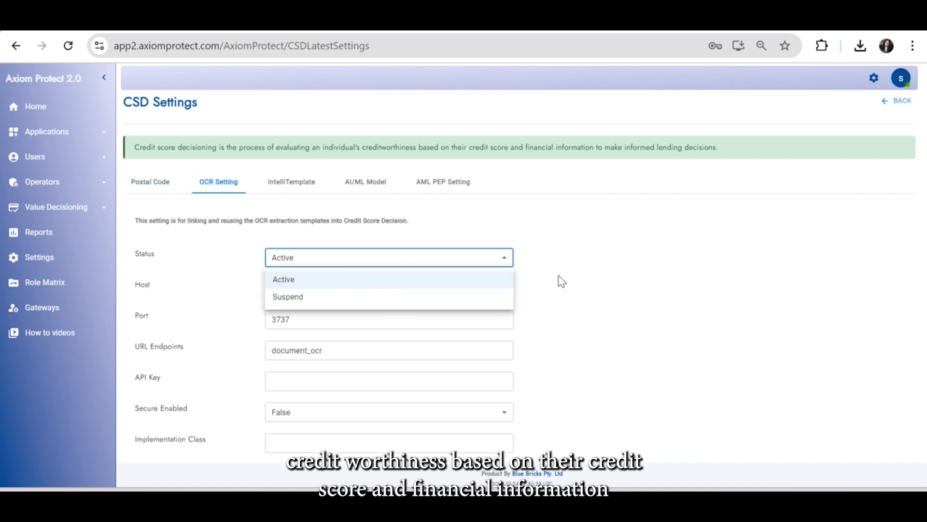
pyautogui.click(477, 338)
pyautogui.scroll(-1, 477, 337)
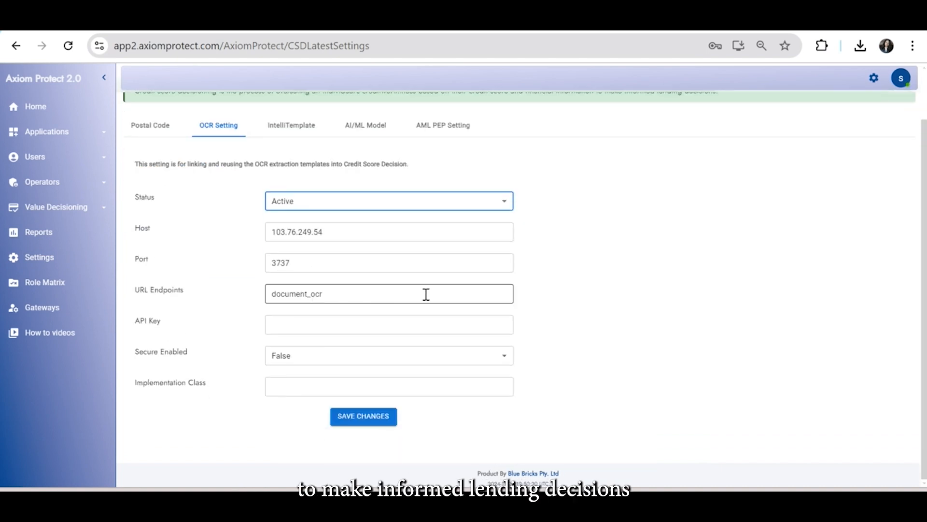
# Review the IntelliTemplate and AI/ML Model settings, including the AI/ML model's status options.
pyautogui.click(309, 129)
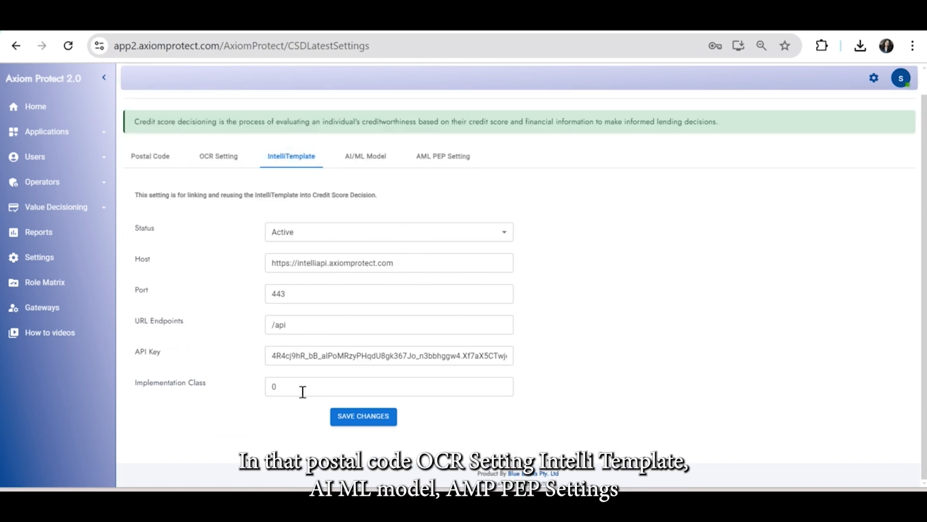
pyautogui.click(366, 156)
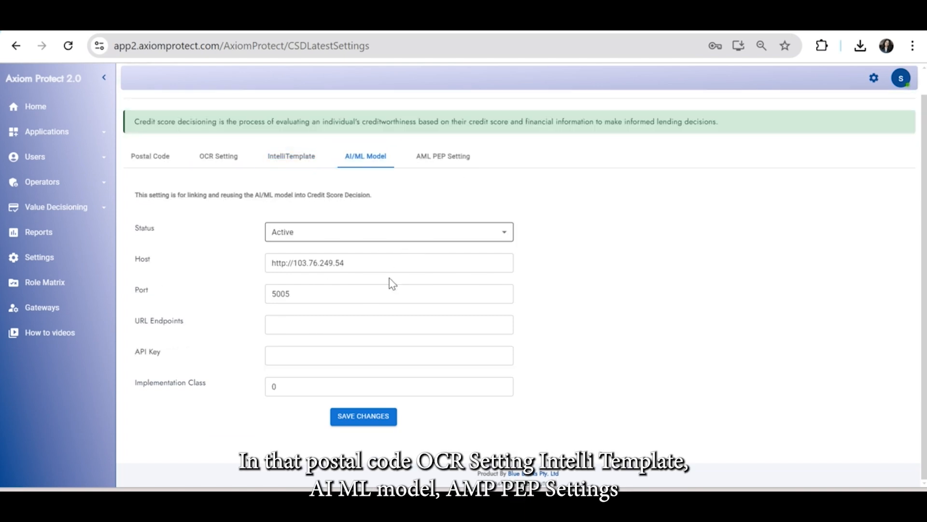
pyautogui.click(361, 234)
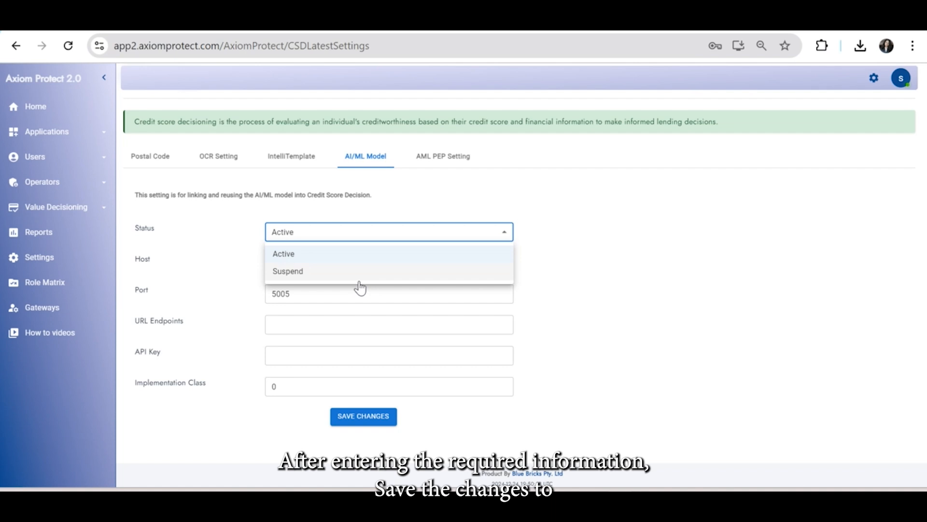
pyautogui.click(492, 179)
# Review the AML PEP settings, inspect the Show Matched Data options and return to the settings overview.
pyautogui.click(454, 163)
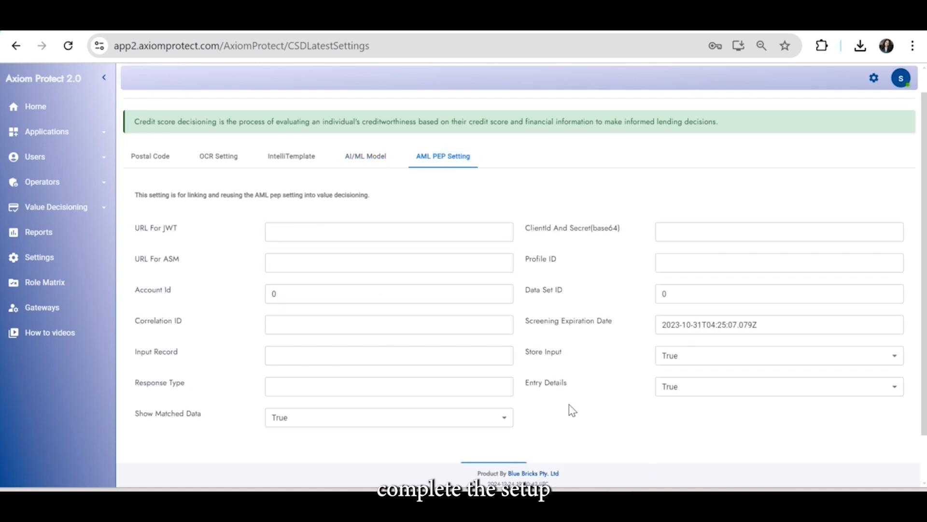
pyautogui.scroll(-1, 572, 408)
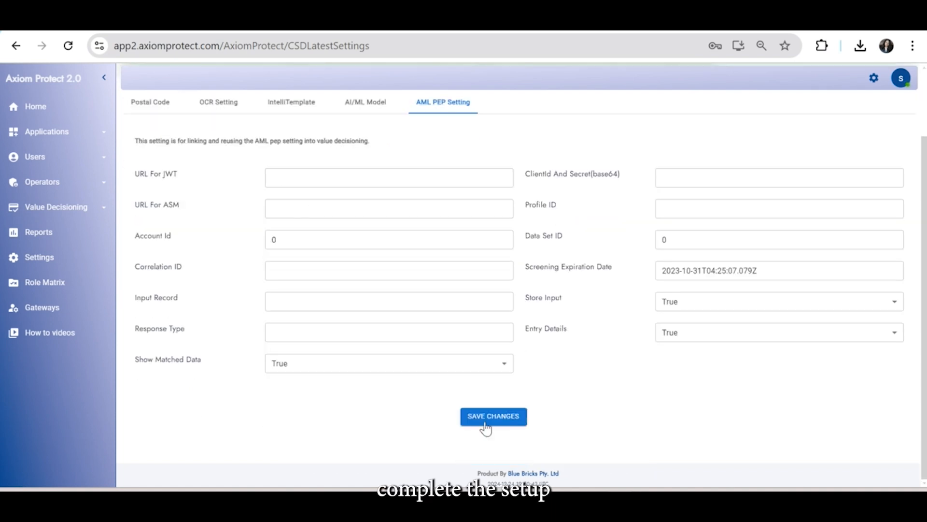
pyautogui.click(372, 364)
pyautogui.click(635, 403)
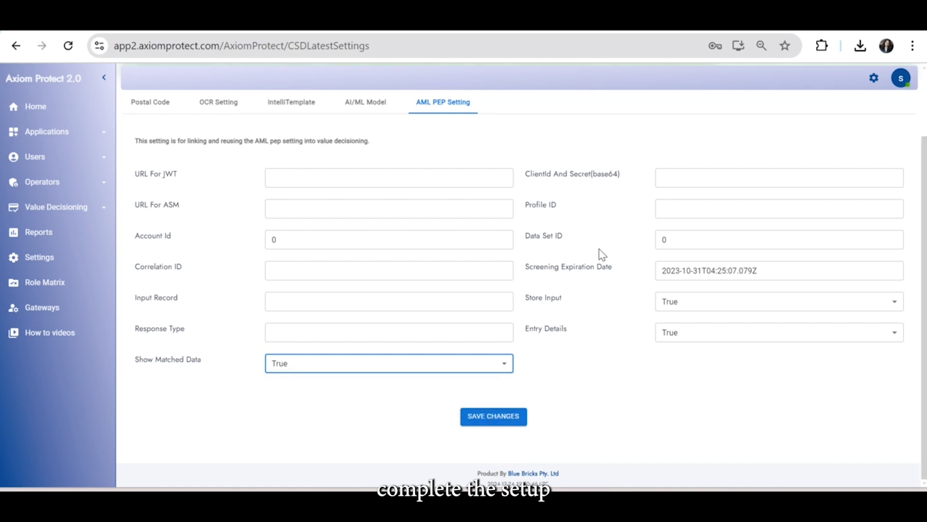
pyautogui.scroll(2, 367, 212)
pyautogui.click(890, 104)
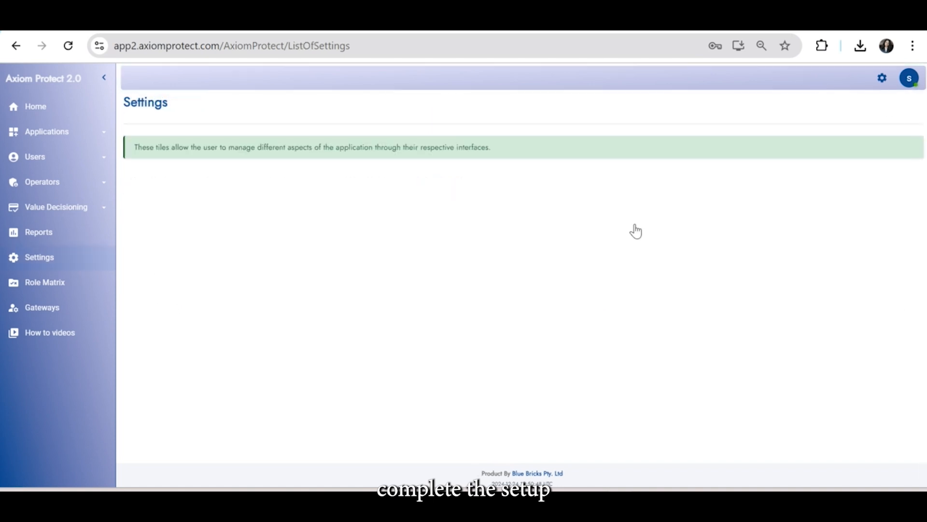
# Open the SMS Template settings and look through the list of templates.
pyautogui.scroll(-1, 285, 410)
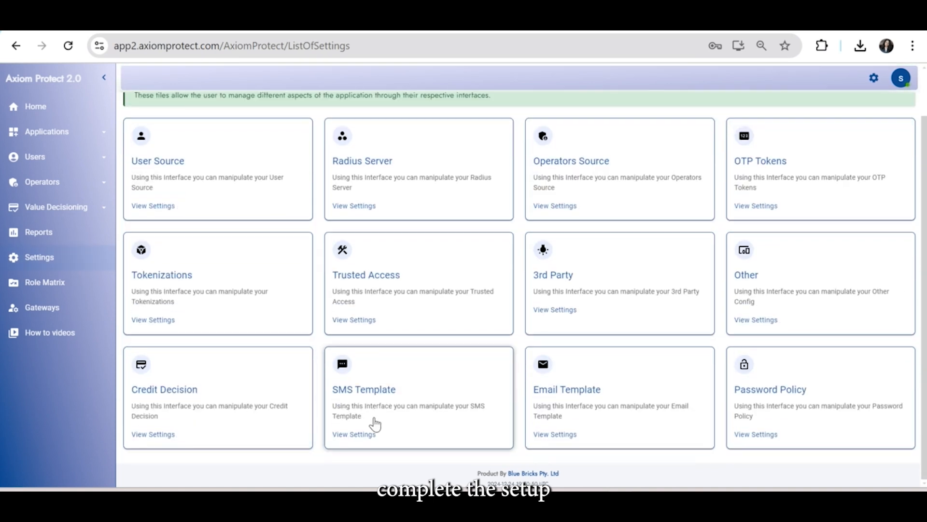
pyautogui.click(369, 435)
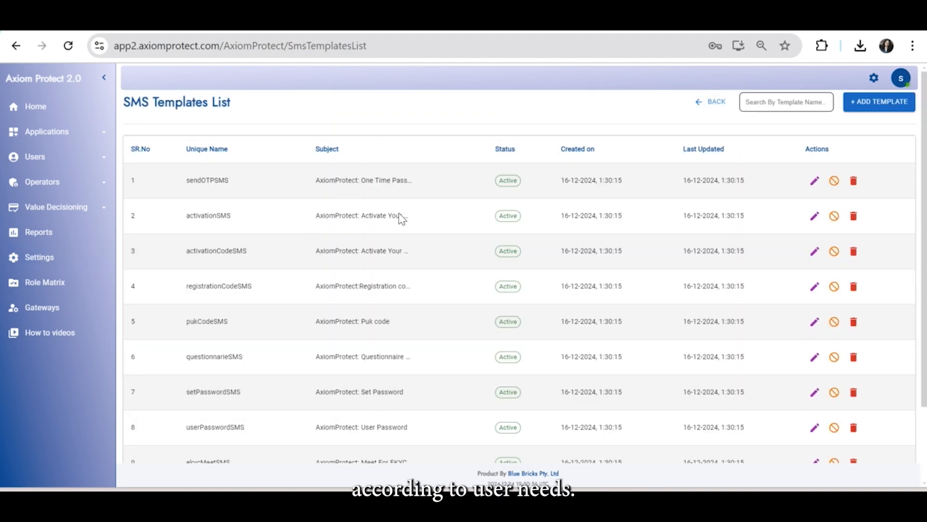
pyautogui.scroll(-2, 561, 314)
pyautogui.scroll(2, 533, 352)
# Open the activationCodeSMS template for editing and save it.
pyautogui.click(815, 251)
pyautogui.click(515, 333)
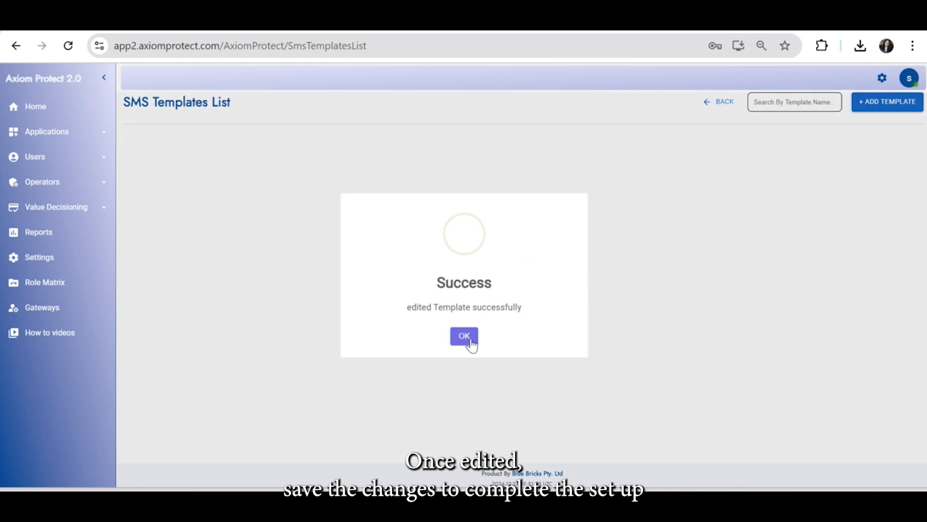
pyautogui.click(464, 336)
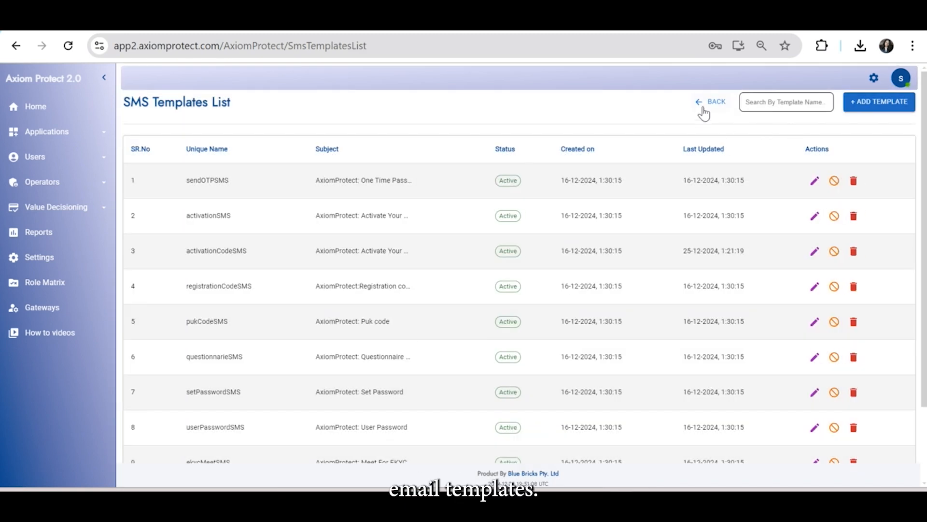
# Leave the SMS templates and open the Email Template settings.
pyautogui.click(704, 114)
pyautogui.scroll(-1, 610, 411)
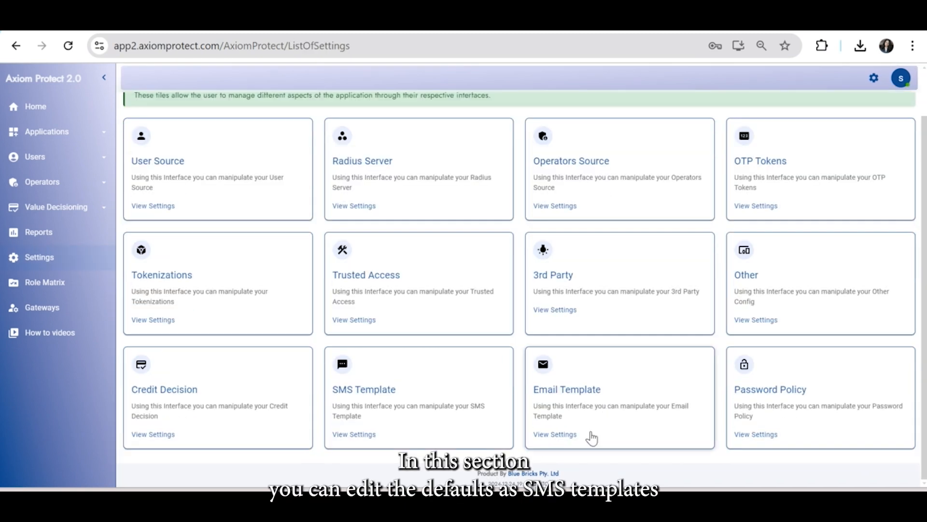
pyautogui.click(569, 434)
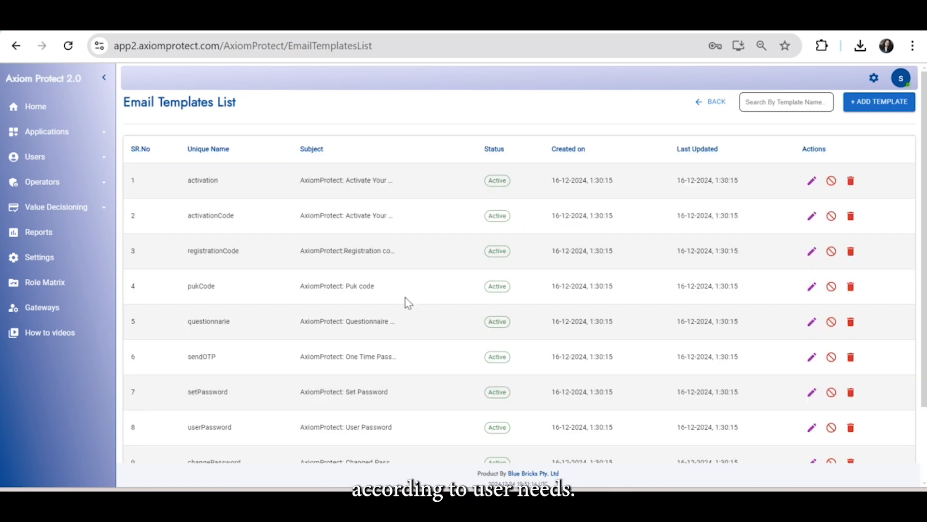
# Open the activation email template for editing, review its subject and body, and save it.
pyautogui.click(812, 182)
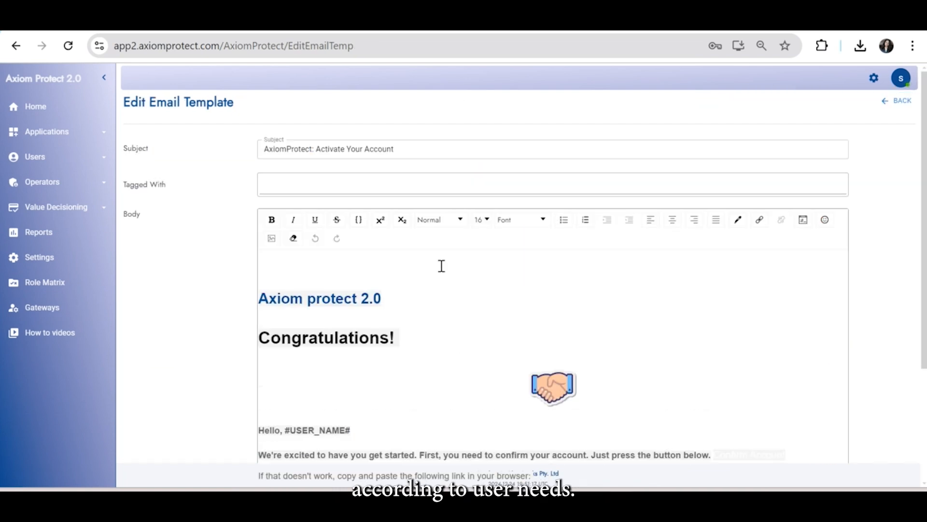
pyautogui.scroll(-3, 507, 240)
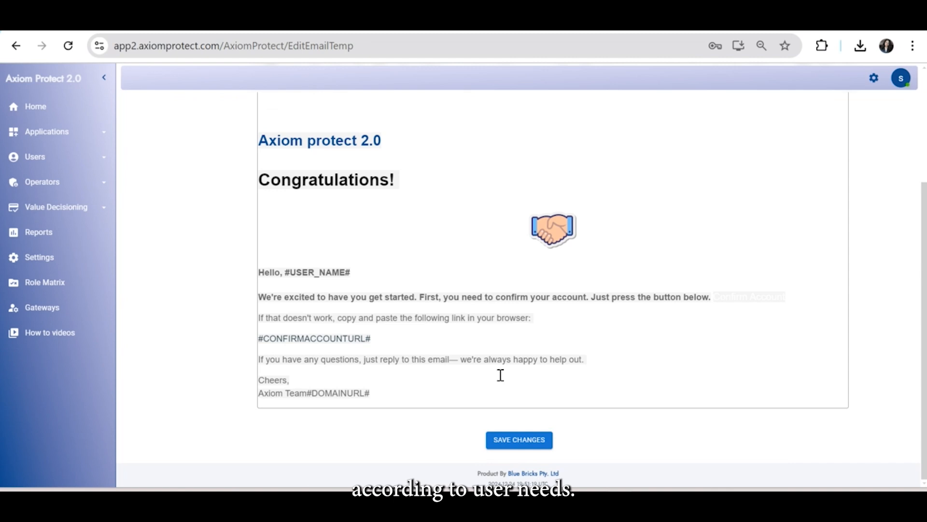
pyautogui.scroll(3, 501, 375)
pyautogui.scroll(-1, 588, 332)
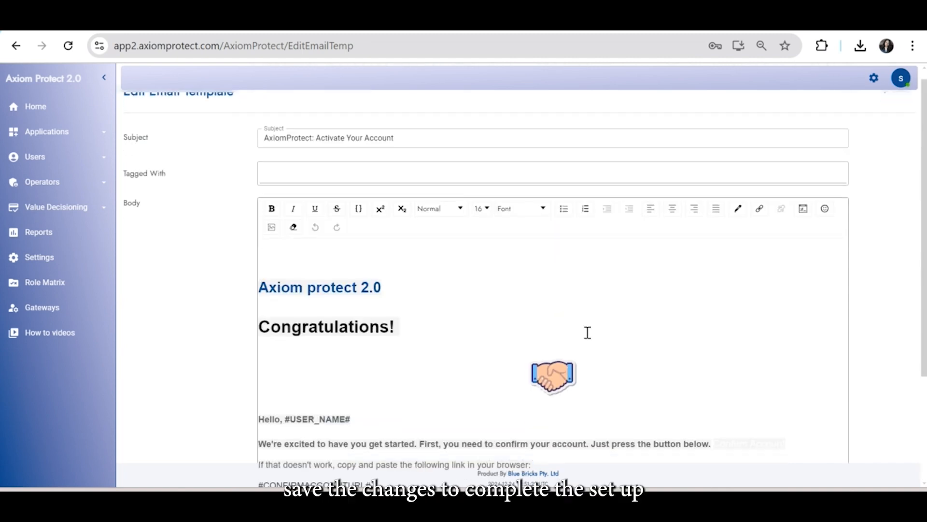
pyautogui.scroll(-3, 588, 332)
pyautogui.click(525, 446)
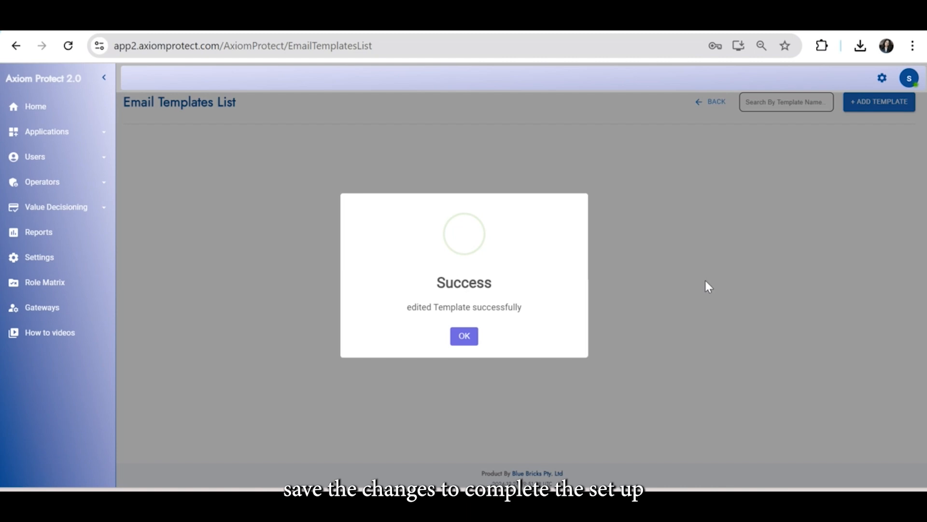
pyautogui.click(464, 335)
# Leave the email templates and open the Password Policy settings.
pyautogui.click(698, 106)
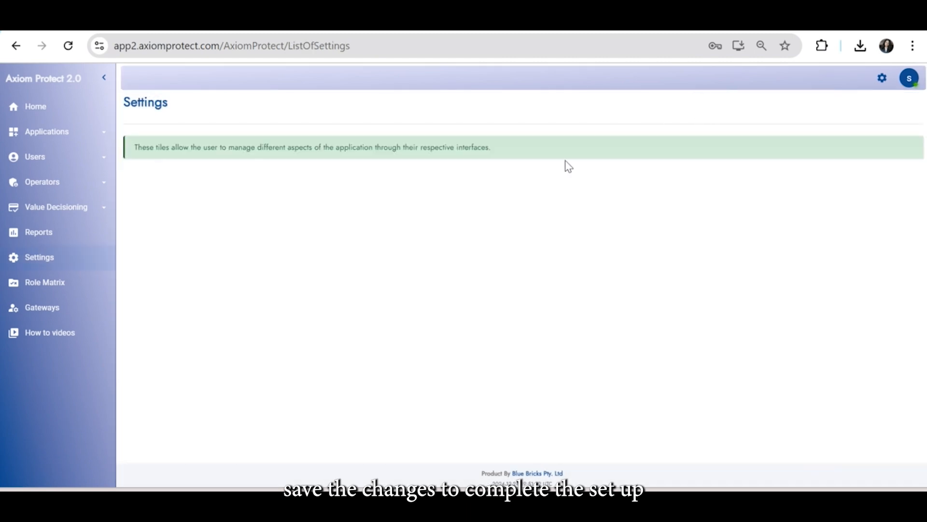
pyautogui.click(763, 444)
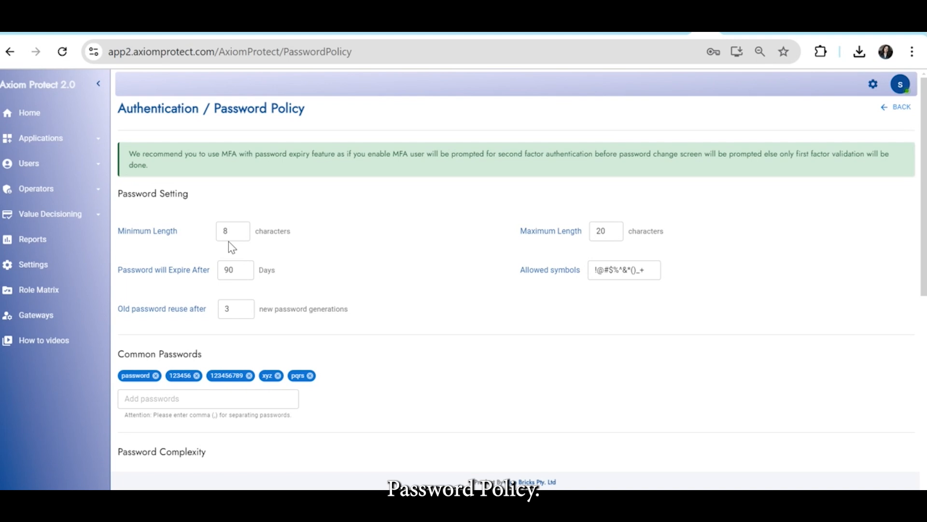
# Look through the password length, expiry, common password and complexity rules, and the choices for generating random passwords.
pyautogui.scroll(-3, 229, 243)
pyautogui.scroll(2, 275, 238)
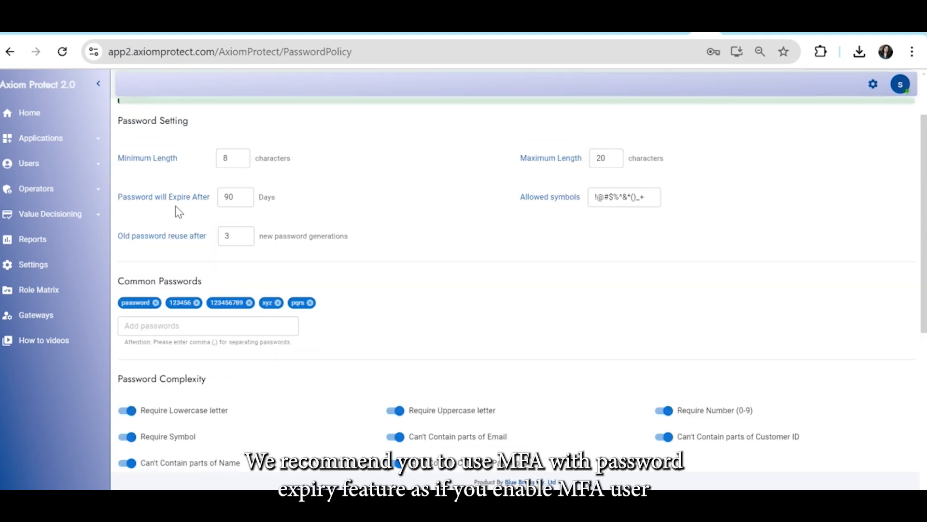
pyautogui.scroll(-2, 432, 279)
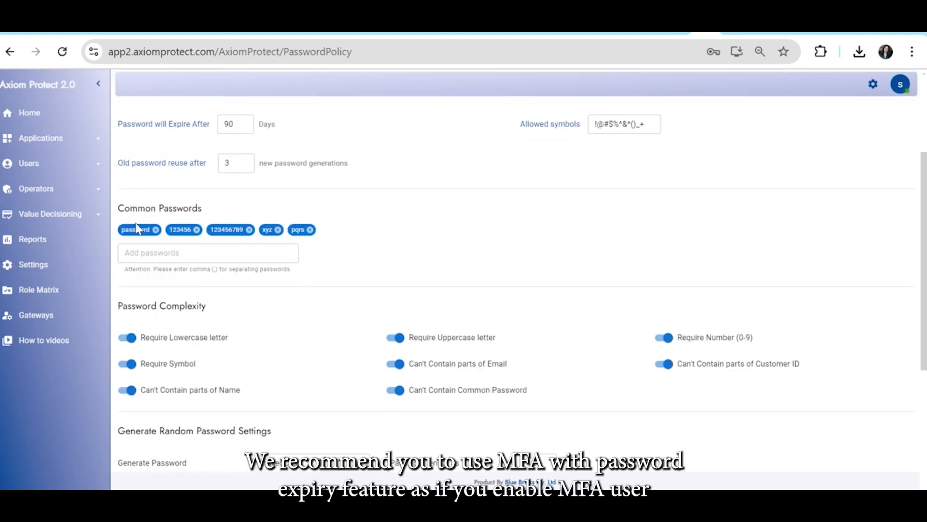
pyautogui.scroll(-2, 246, 305)
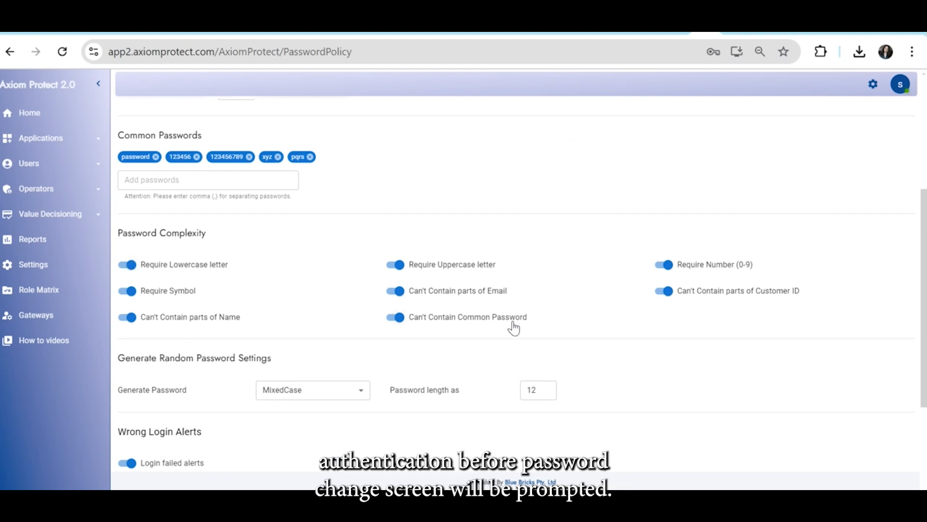
pyautogui.scroll(-4, 154, 228)
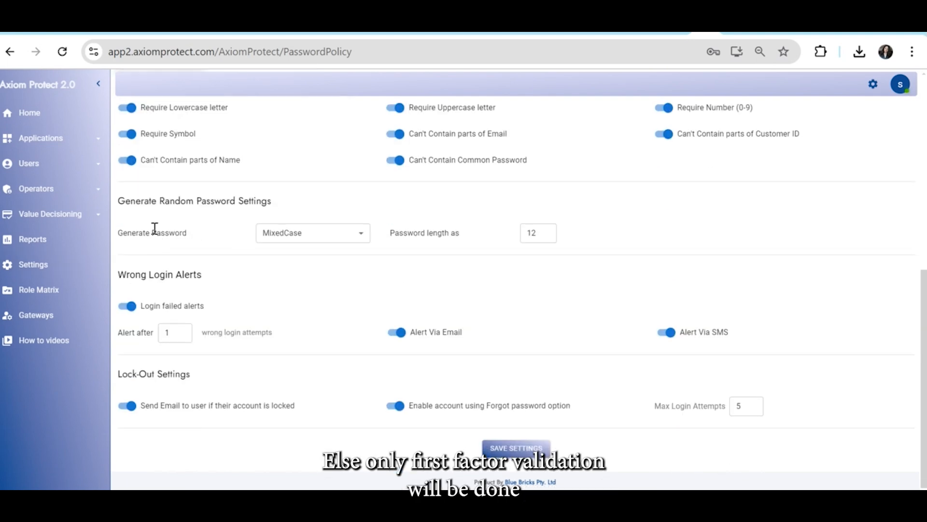
pyautogui.click(362, 234)
pyautogui.click(421, 297)
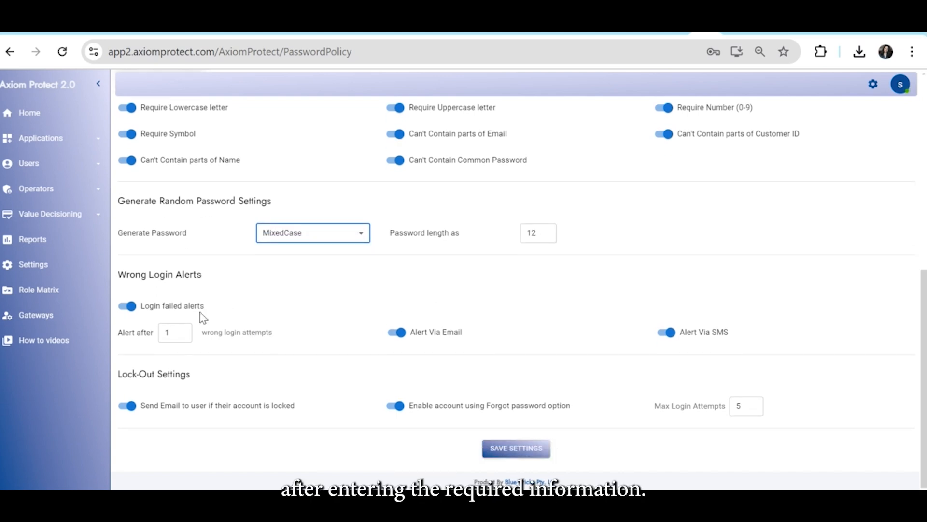
# Set login alerts to trigger after 3 wrong attempts and maximum login attempts to 7, and save the password policy.
pyautogui.click(182, 330)
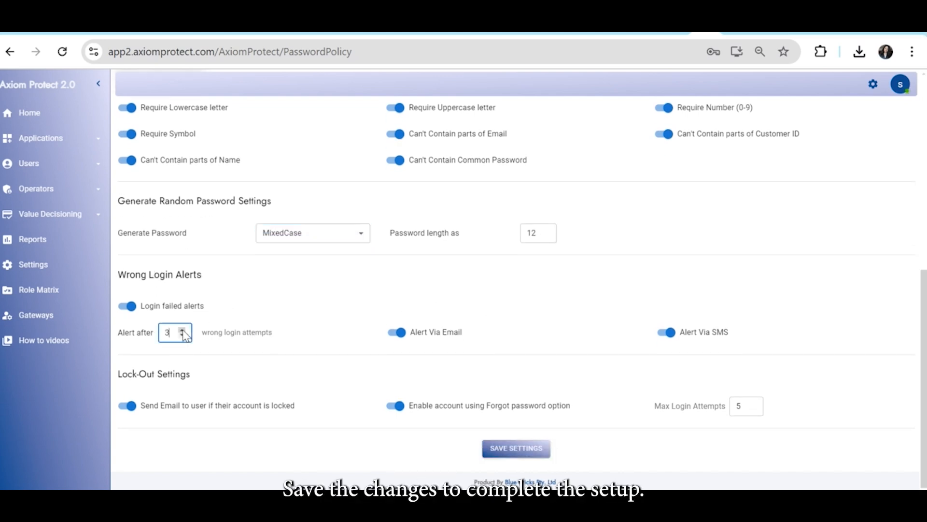
pyautogui.click(366, 332)
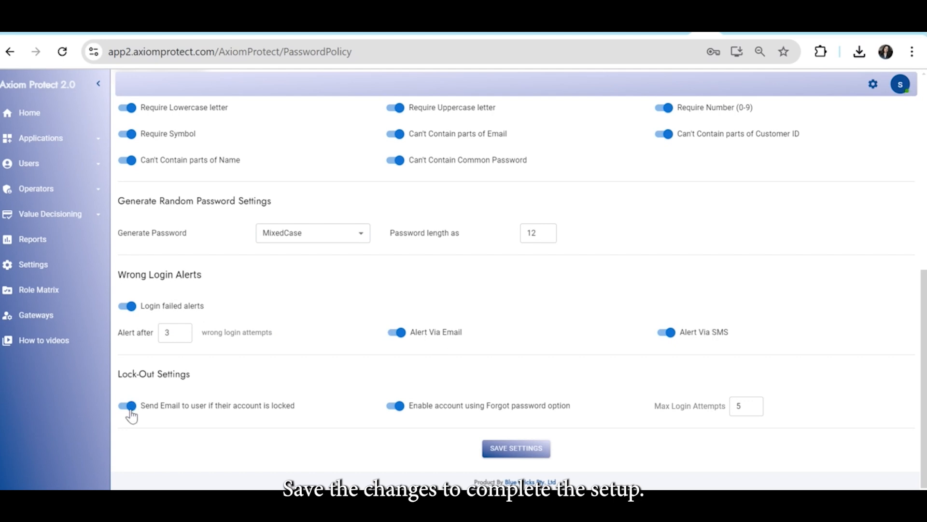
pyautogui.click(516, 447)
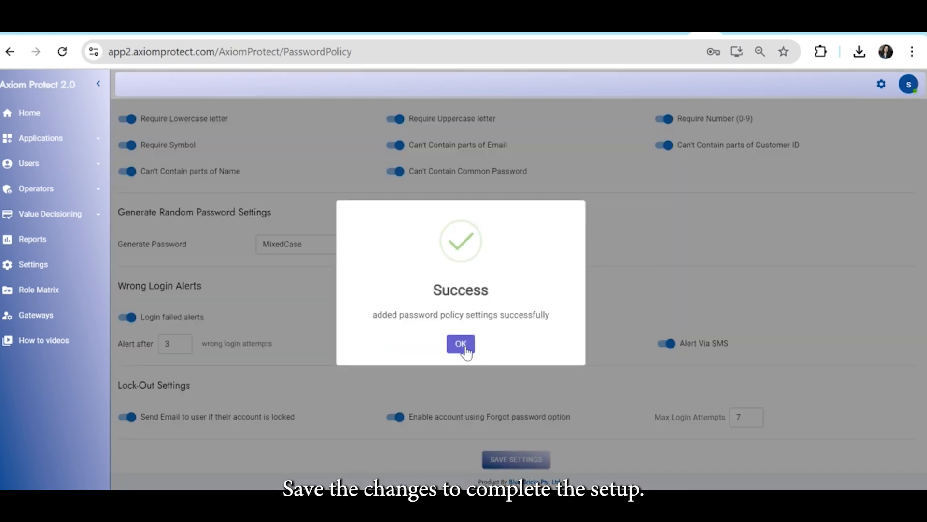
pyautogui.click(461, 344)
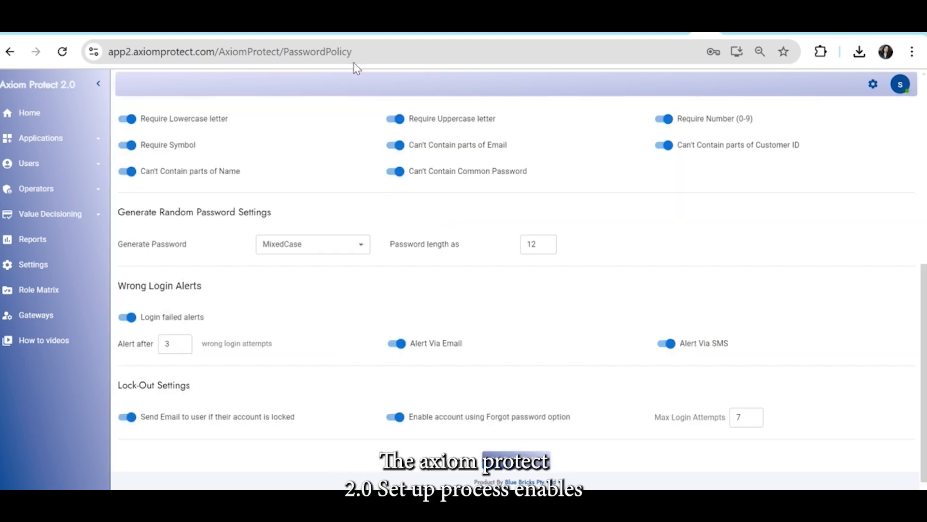